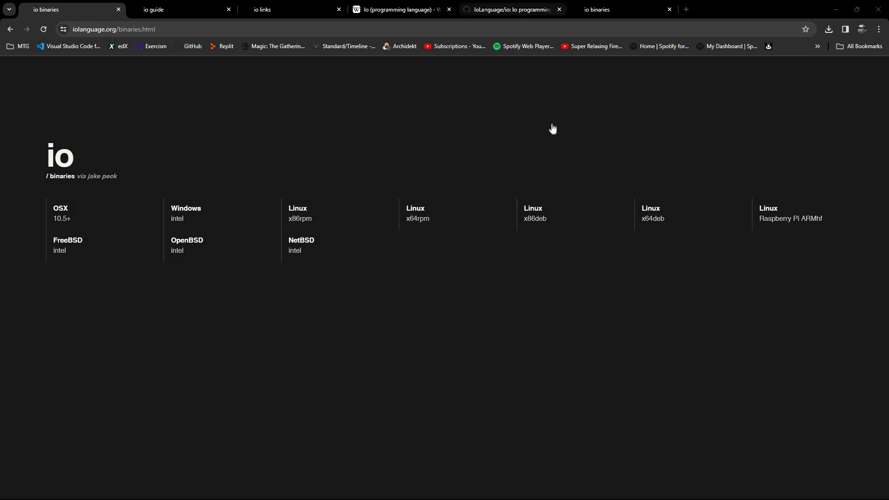
key("ctrl+5")
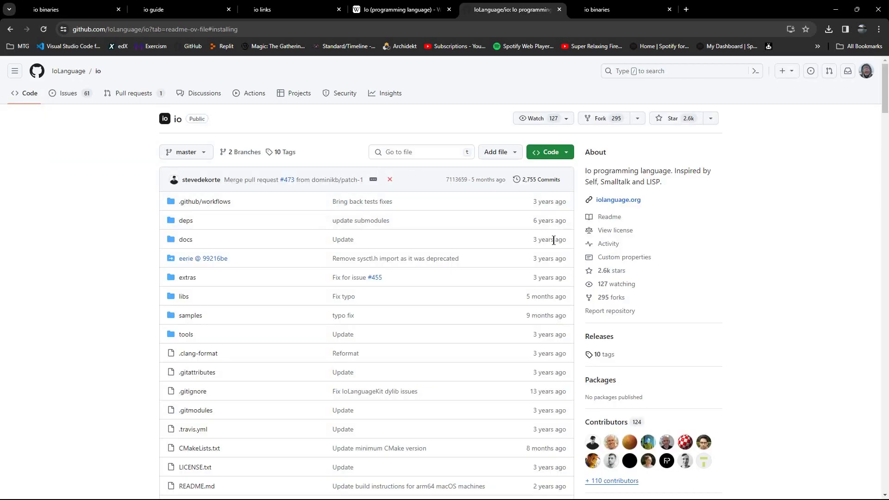
scroll(555, 246, "down", 10)
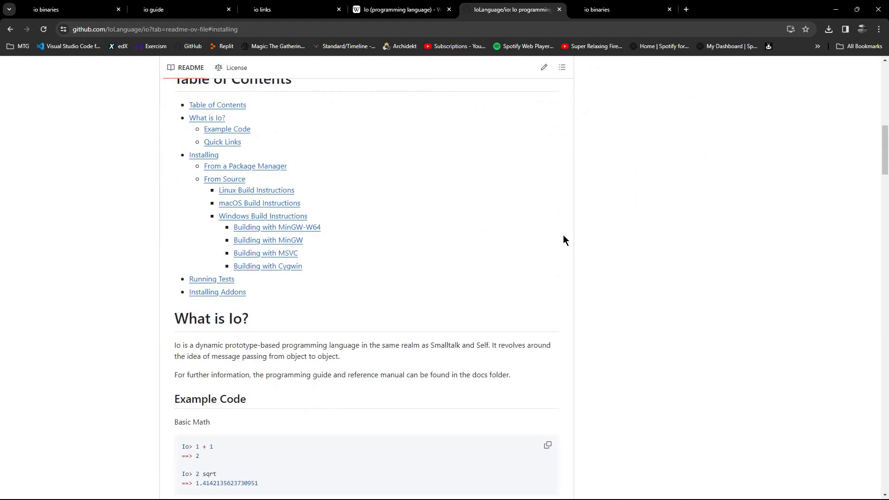
scroll(608, 271, "down", 17)
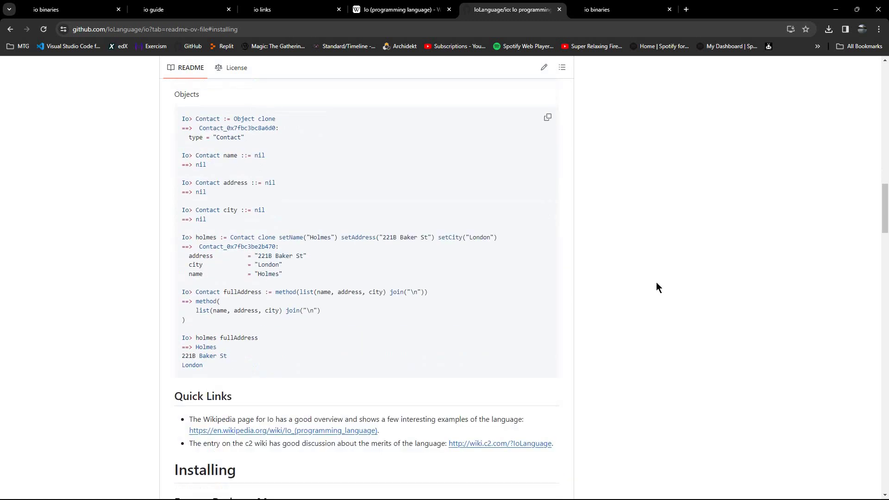
scroll(657, 282, "down", 7)
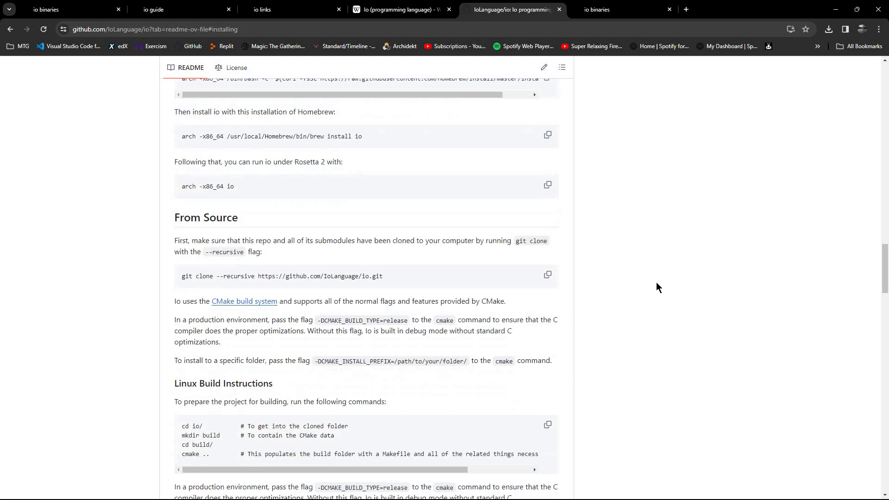
scroll(656, 287, "down", 15)
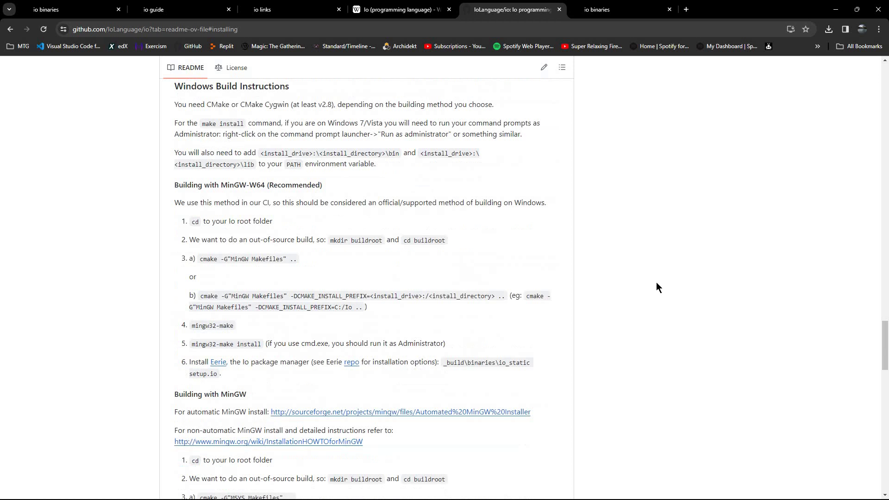
scroll(657, 287, "up", 1)
scroll(657, 287, "up", 1)
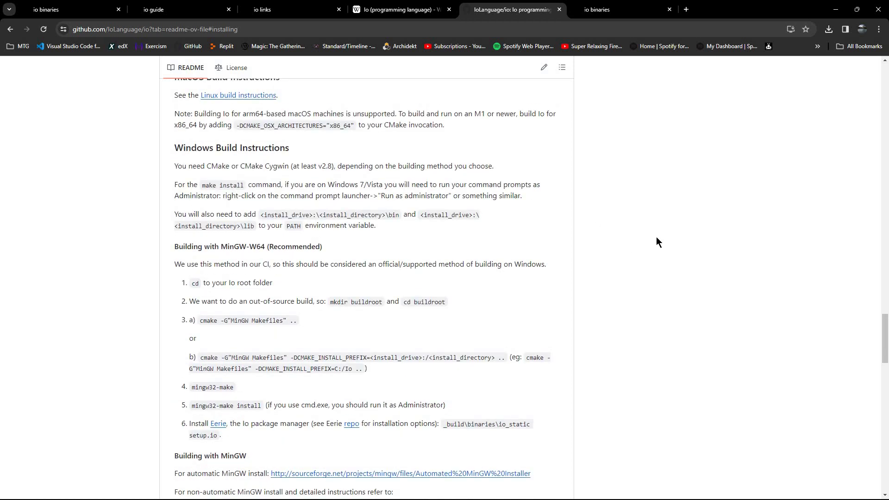
scroll(656, 250, "down", 4)
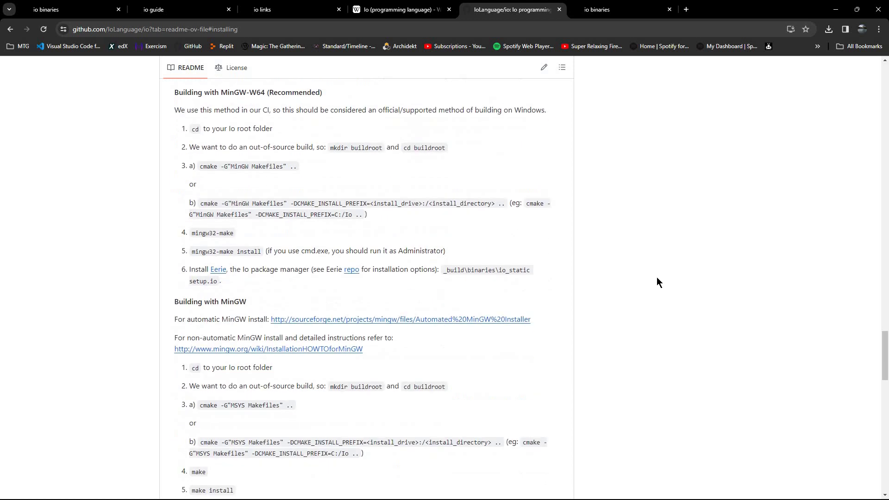
scroll(650, 306, "up", 6)
scroll(646, 307, "up", 20)
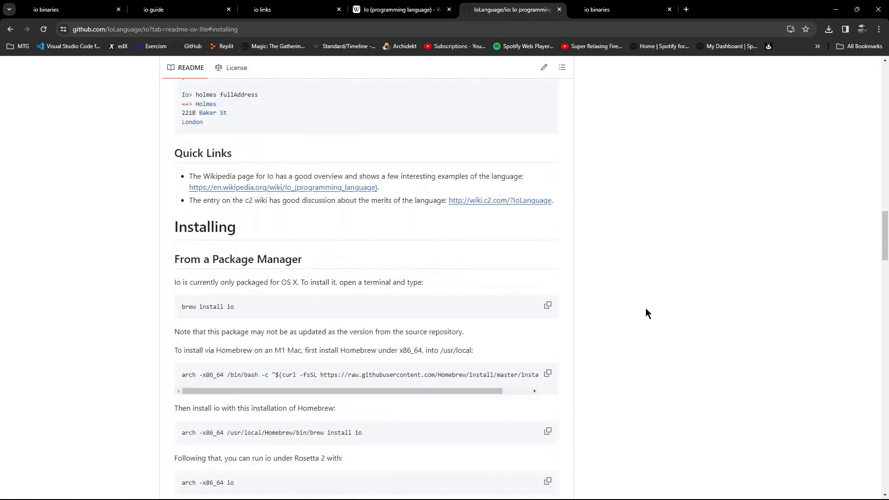
scroll(629, 302, "up", 10)
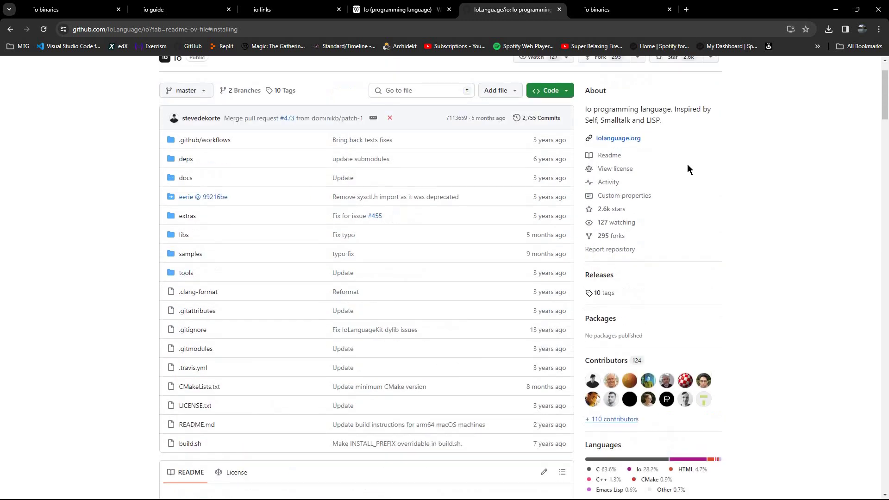
left_click(617, 9)
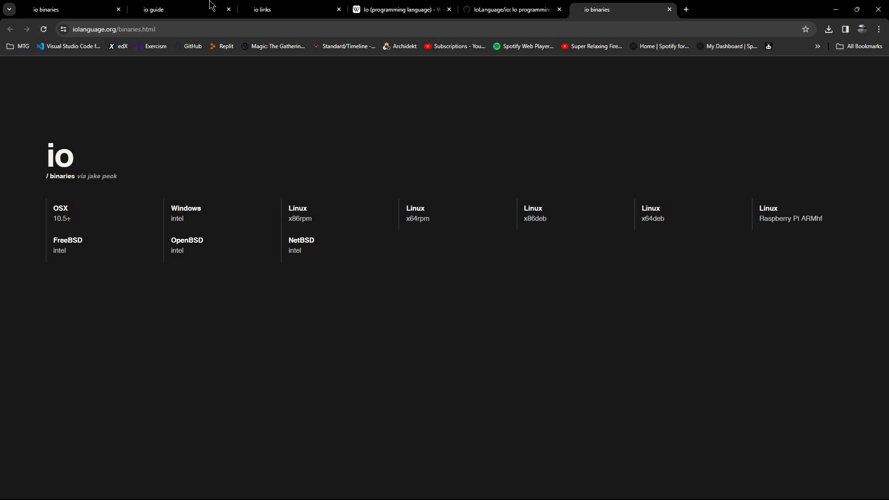
Take the first 'io binaries' tab back to the Io language home page
left_click(66, 11)
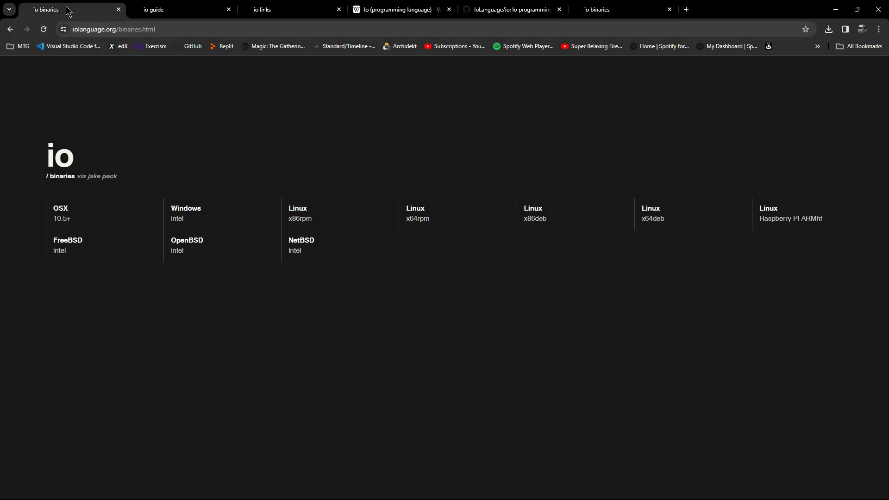
left_click(11, 29)
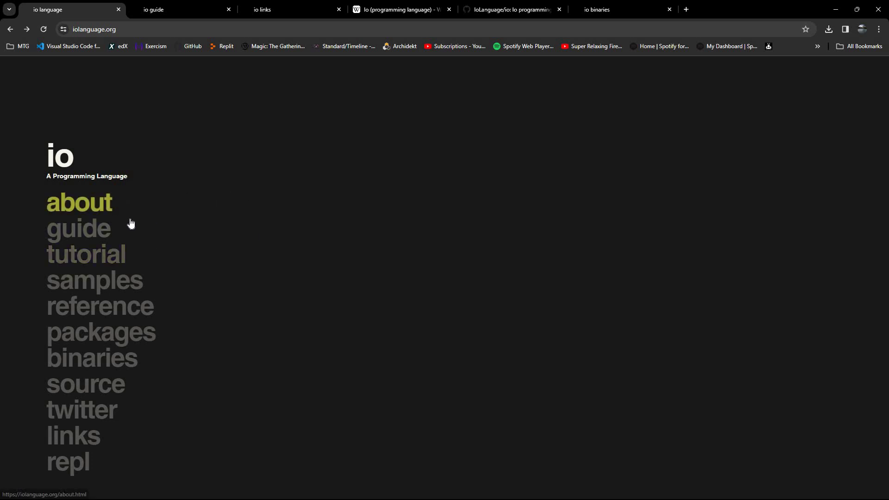
Switch to the Io guide tab and scroll through its sections
left_click(171, 15)
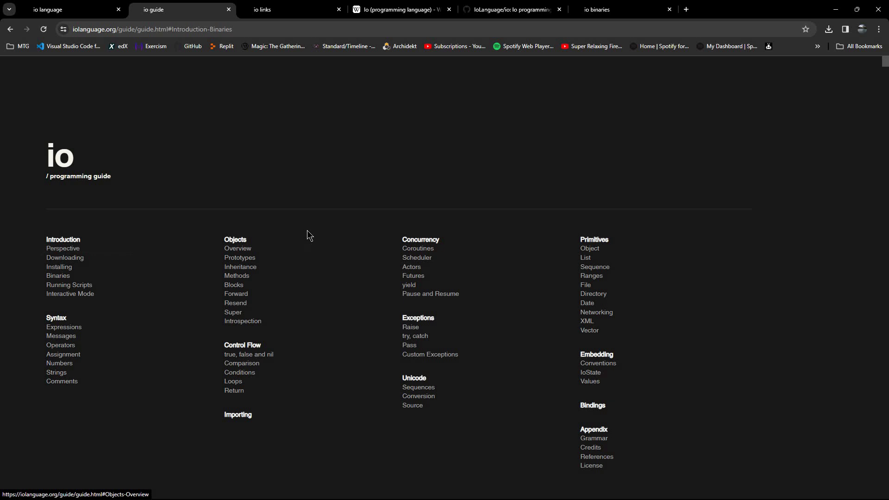
scroll(310, 236, "down", 6)
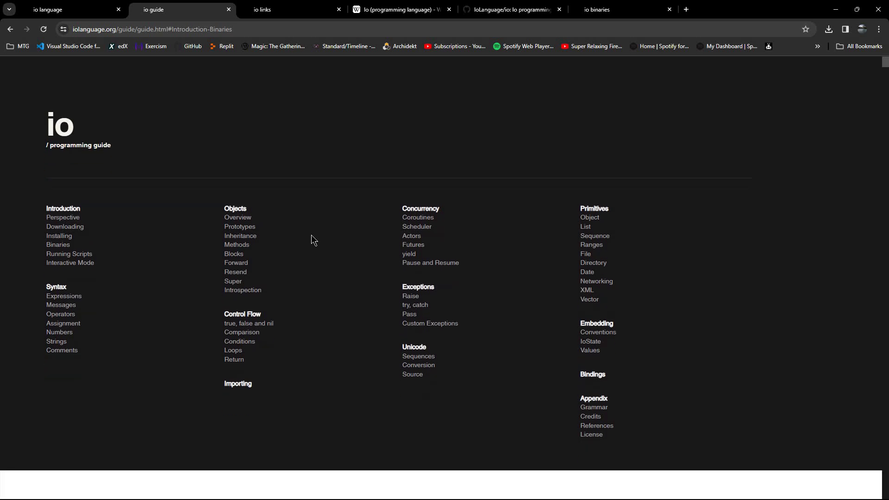
scroll(311, 240, "down", 15)
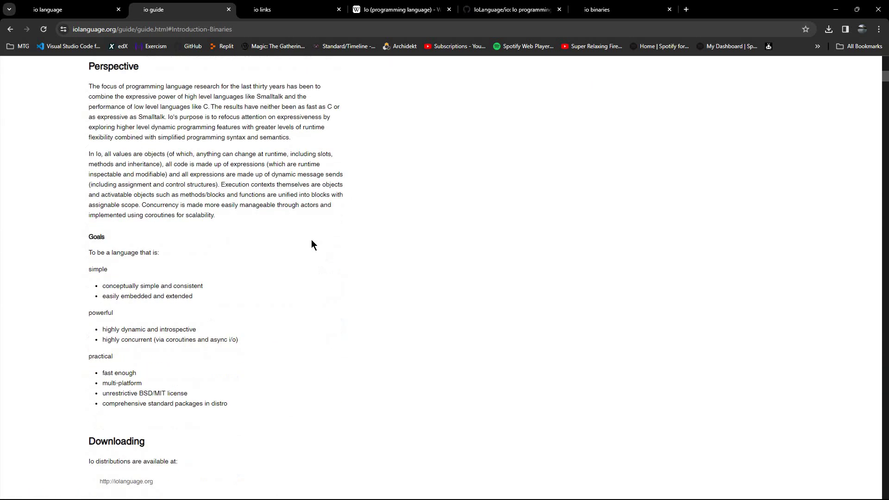
scroll(311, 240, "down", 8)
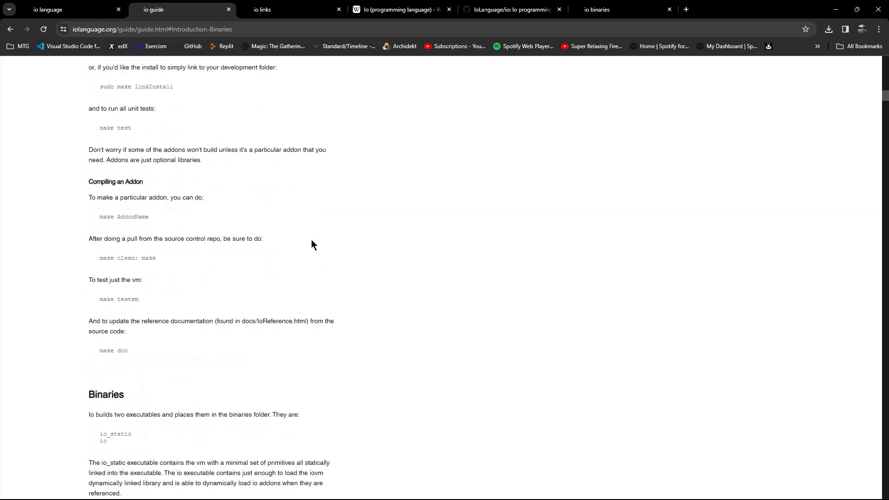
scroll(319, 255, "up", 20)
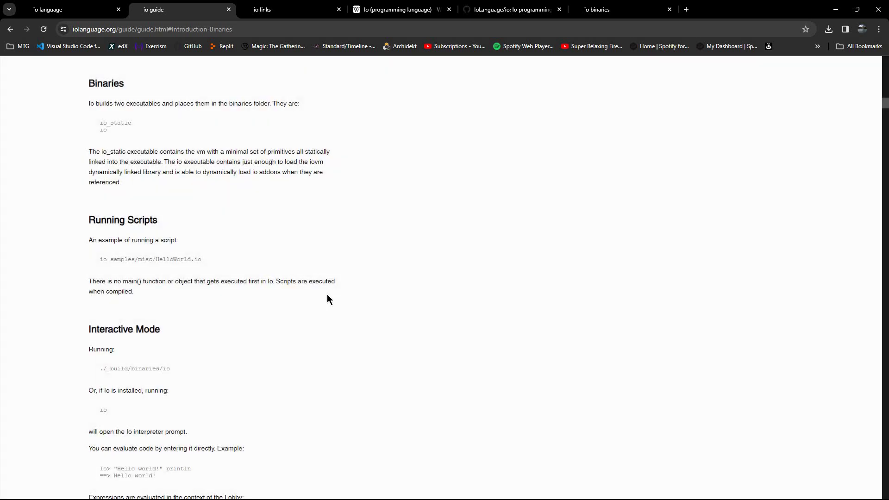
Visit the binaries page from the Io home tab, then return to the guide's Binaries section
left_click(65, 11)
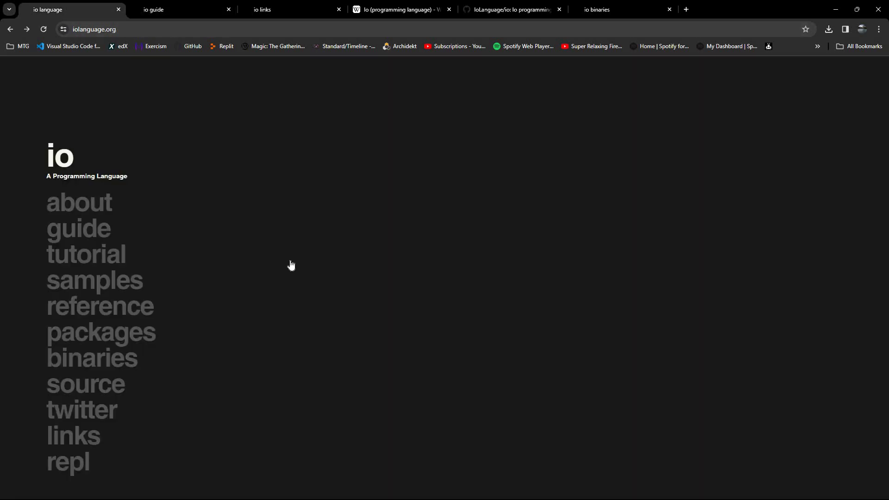
left_click(126, 360)
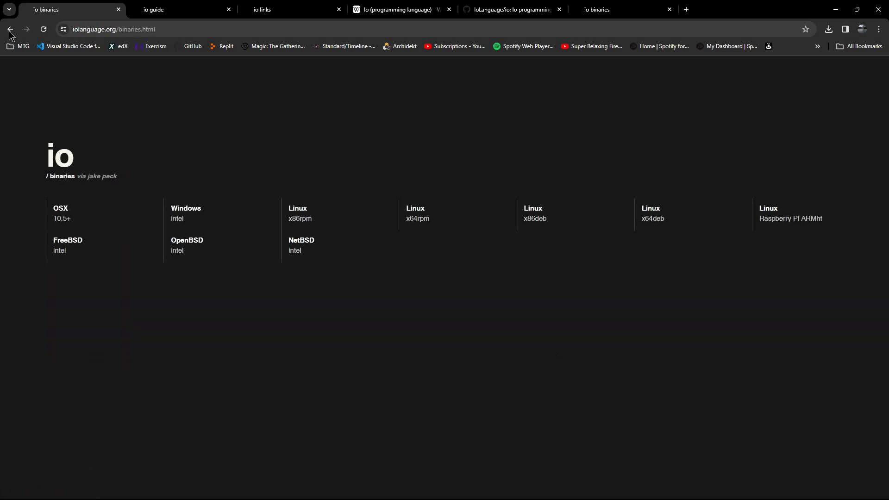
key("alt+Left")
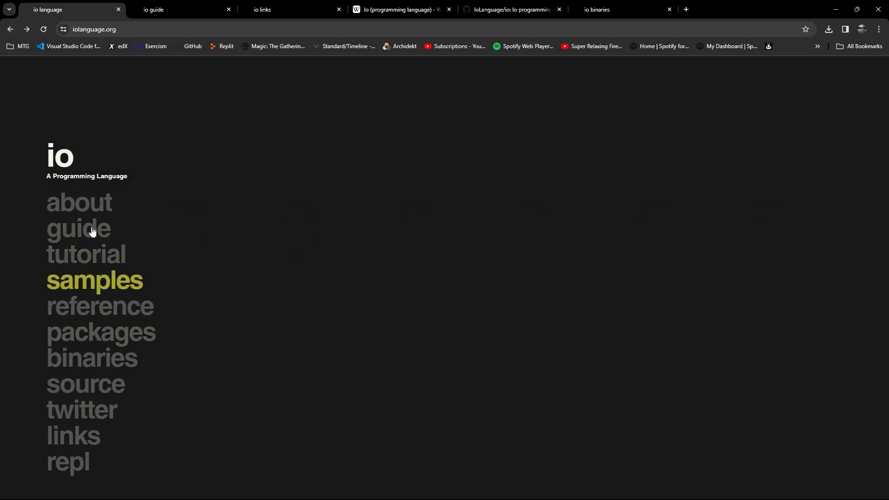
key("ctrl+Tab")
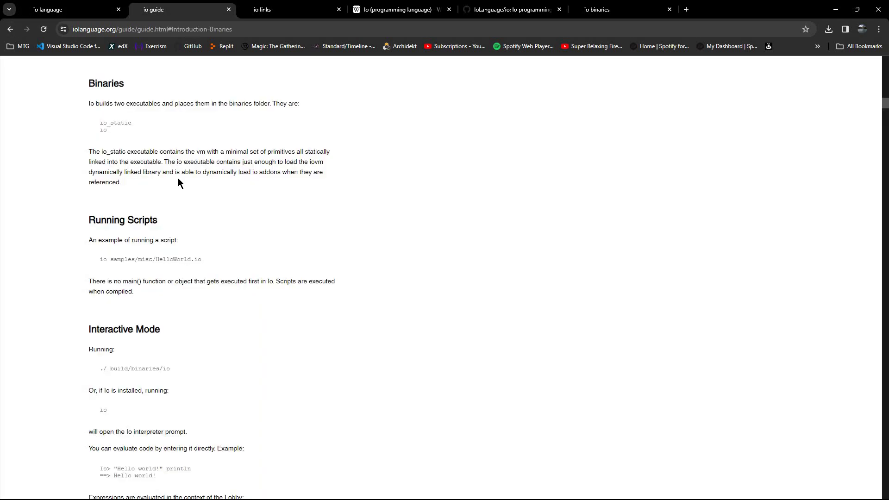
Look over the Io links page and the guide, ending on the iolanguage.org home tab
left_click(296, 9)
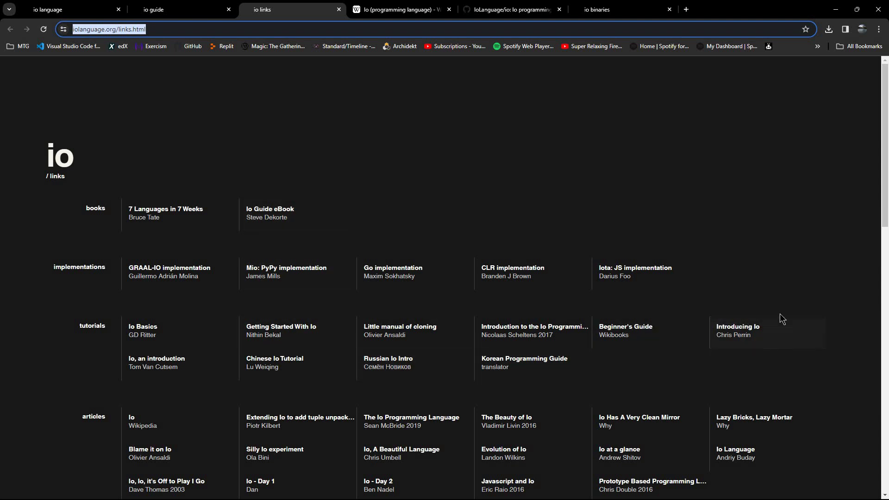
scroll(780, 314, "down", 3)
scroll(777, 313, "up", 3)
left_click(173, 13)
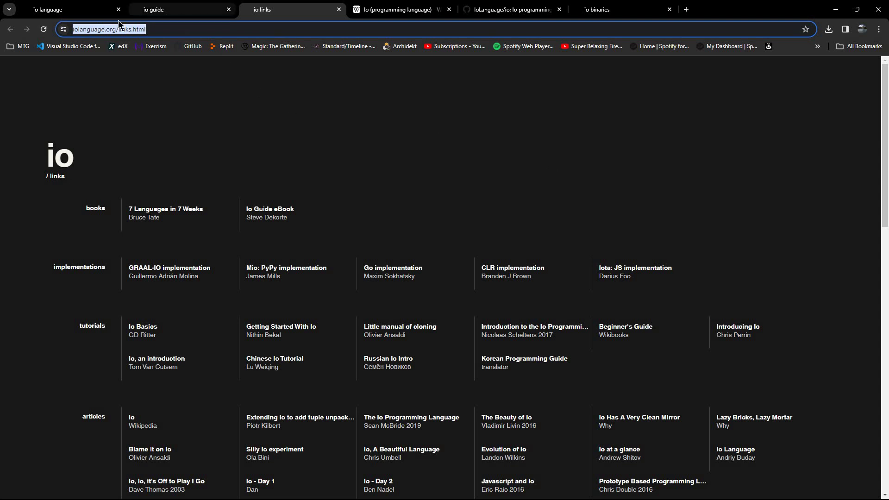
left_click(68, 17)
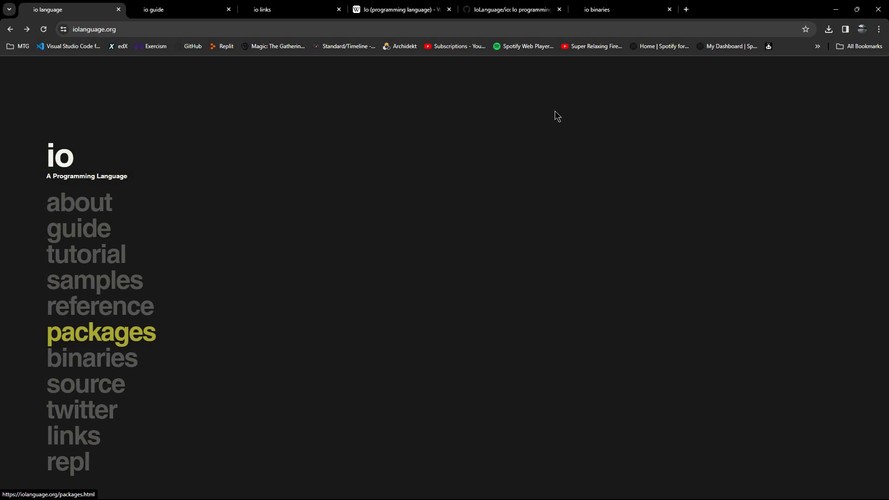
Switch to the io binaries tab at iolanguage.org/binaries.html
left_click(603, 24)
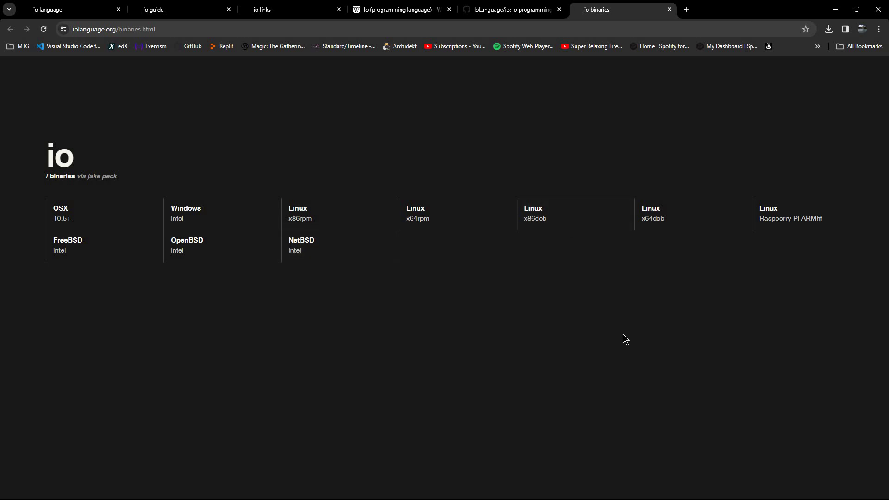
Copy the link address of the Windows iobin-win32-current.zip download
right_click(214, 216)
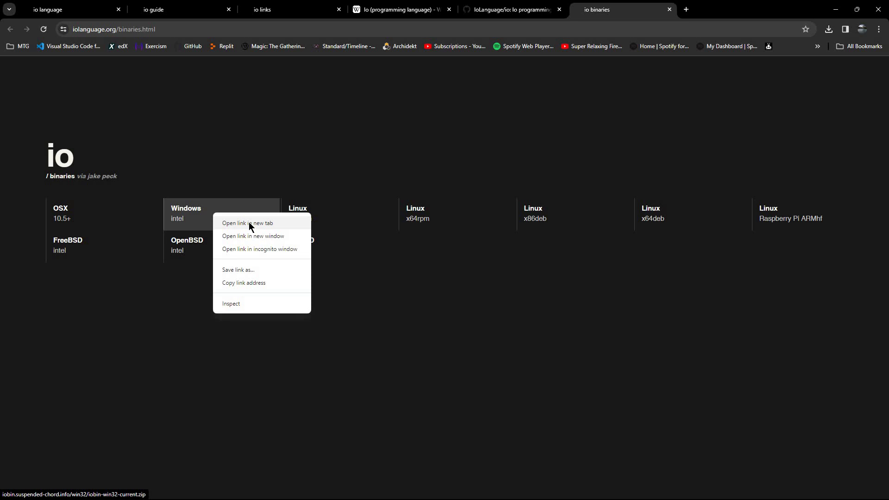
key("Escape")
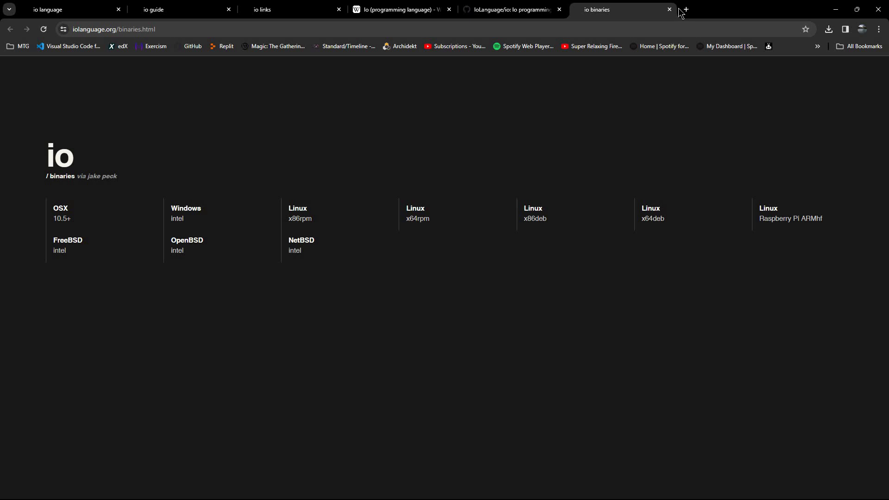
right_click(220, 216)
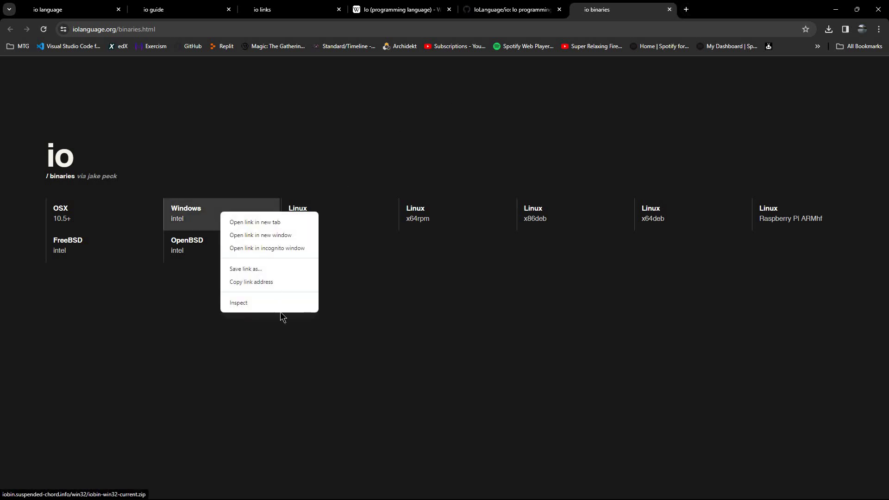
left_click(651, 74)
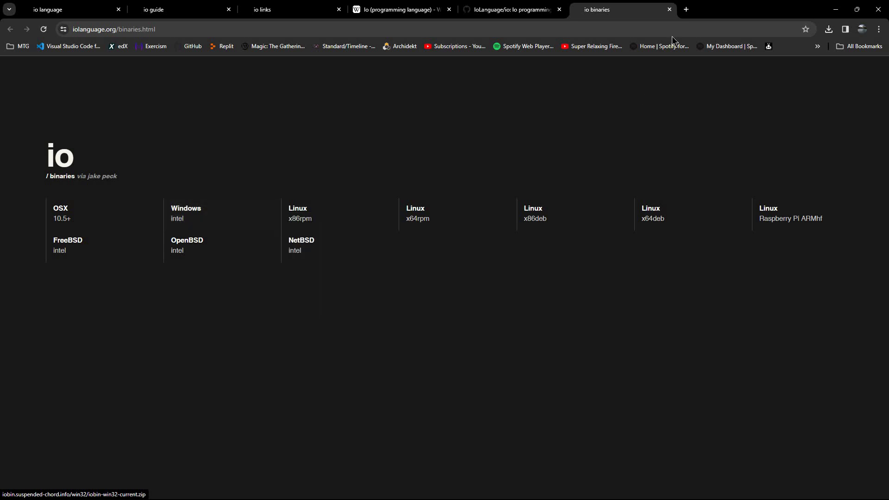
Paste the Windows link into a new tab's address bar and load it
left_click(686, 9)
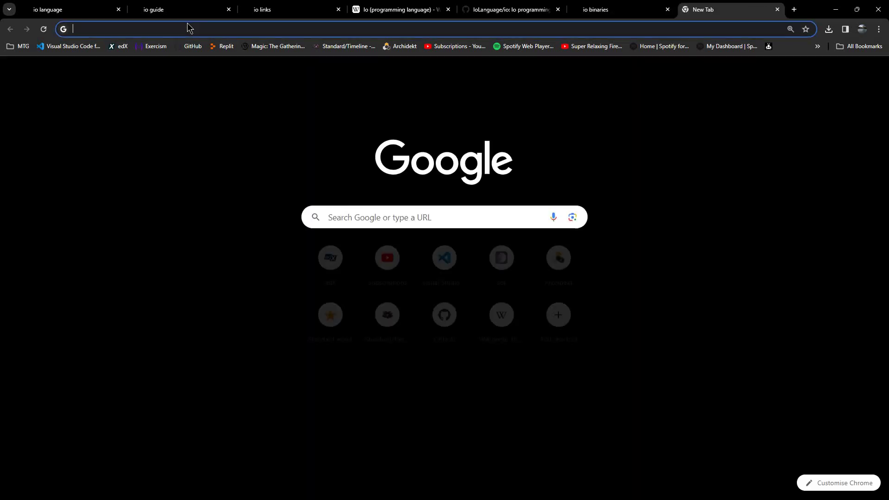
left_click(180, 28)
right_click(180, 28)
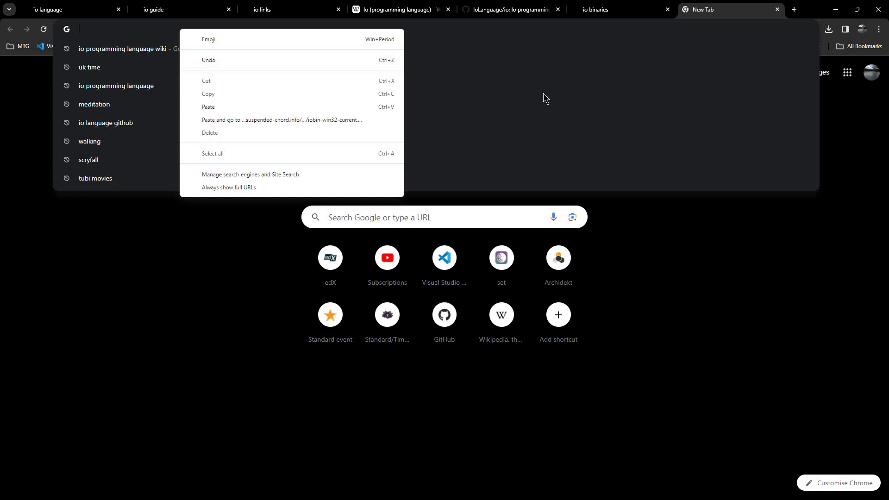
key("ctrl+v")
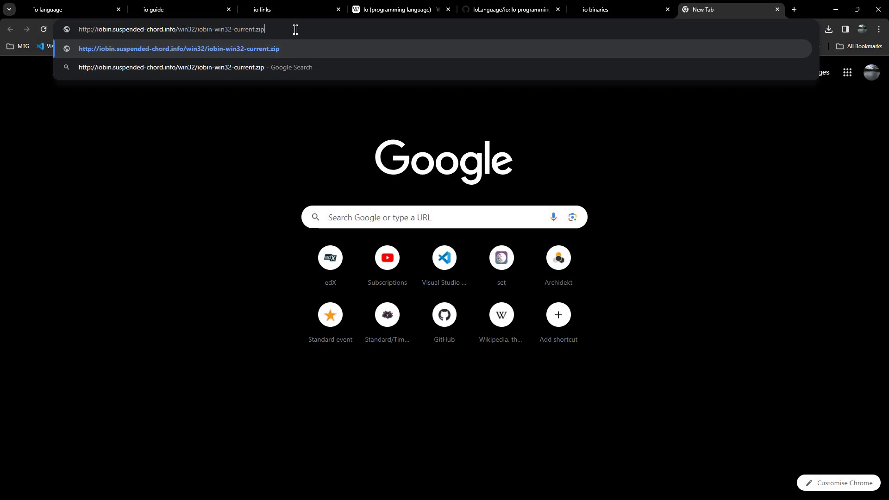
key("Return")
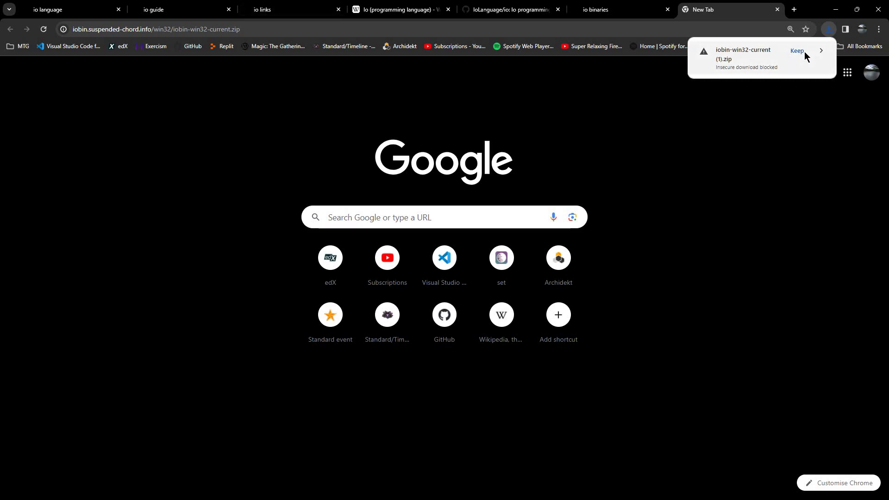
Allow the blocked insecure iobin-win32-current (1).zip download and show it in Downloads
left_click(820, 54)
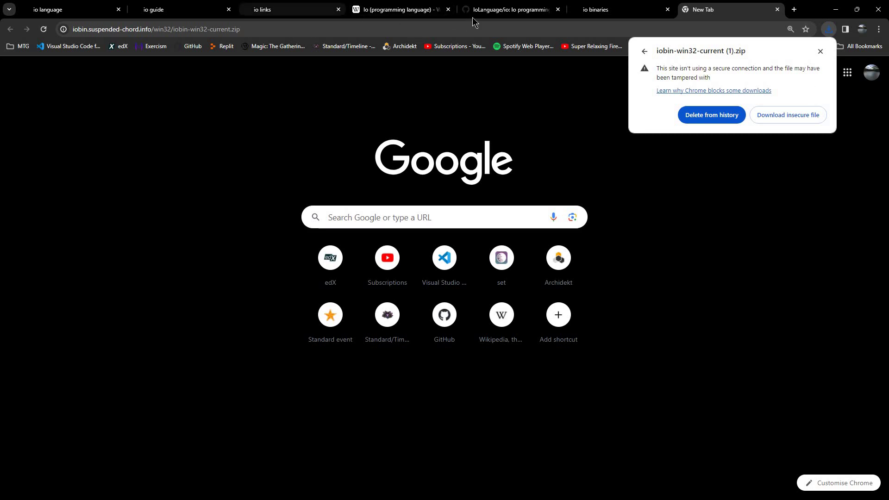
mouse_move(488, 15)
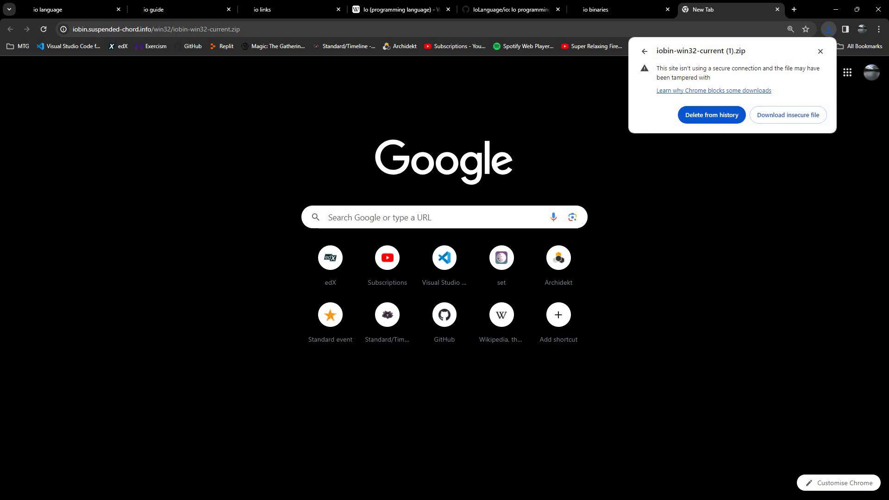
left_click(790, 115)
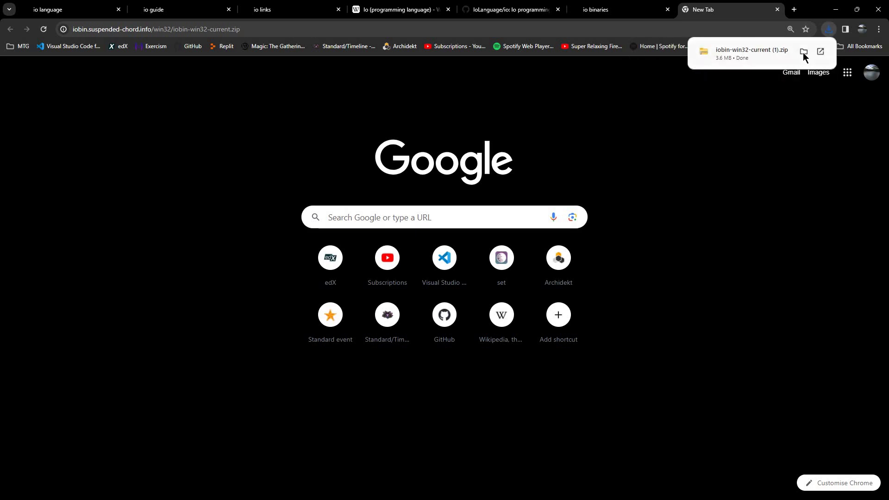
left_click(803, 52)
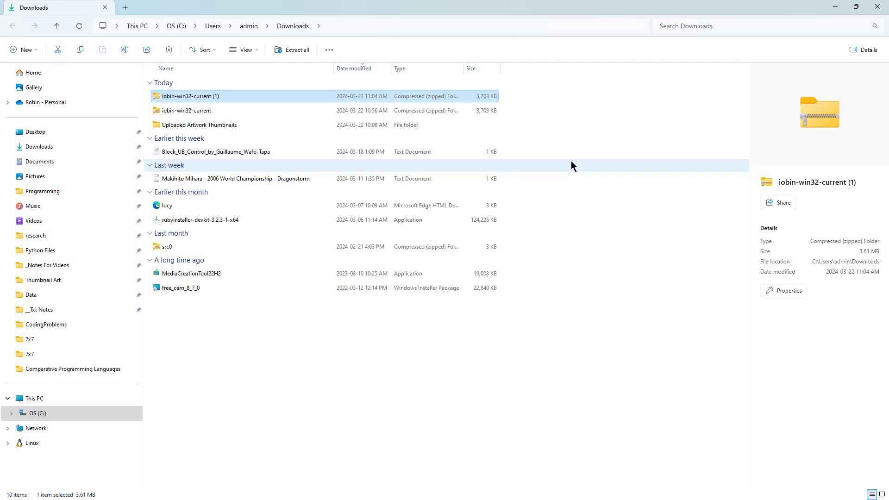
Extract all of iobin-win32-current.zip into its suggested folder
right_click(268, 110)
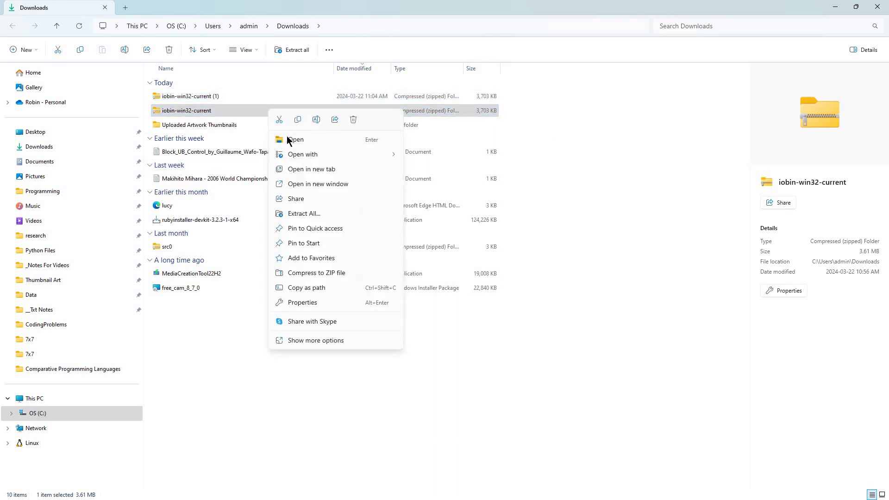
left_click(369, 213)
left_click(537, 346)
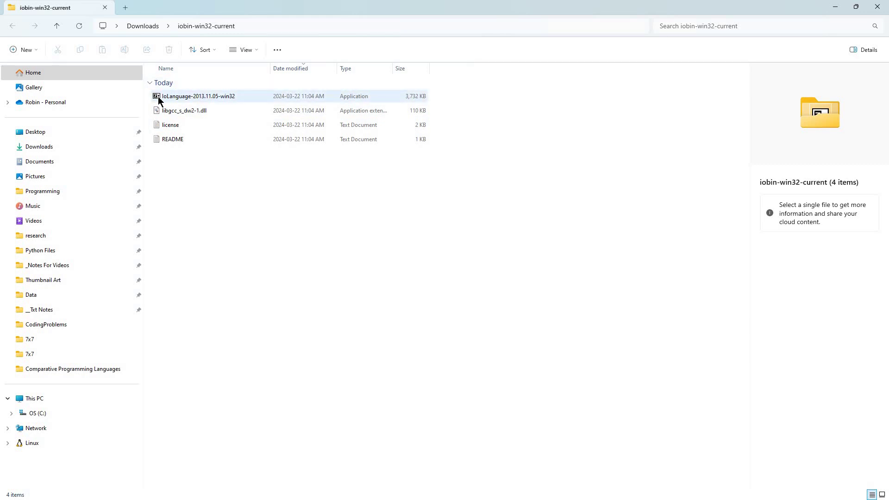
mouse_move(158, 99)
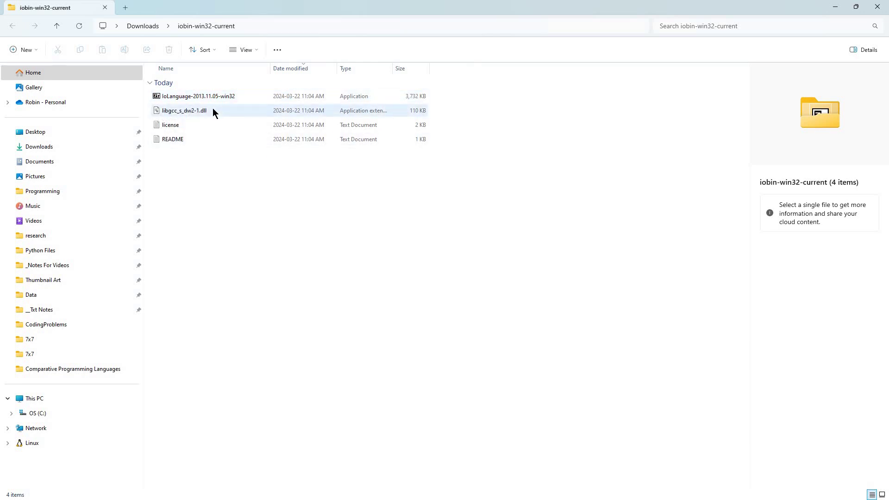
mouse_move(209, 116)
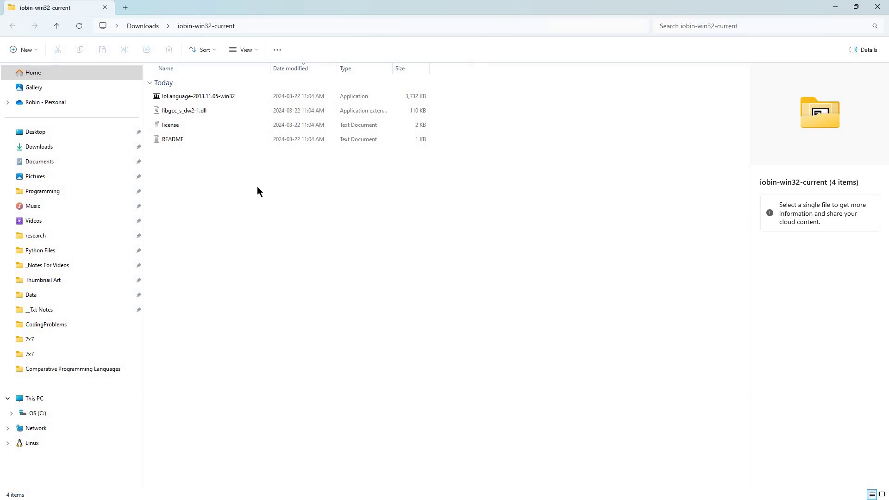
Open the README in Notepad and move its window aside
double_click(186, 141)
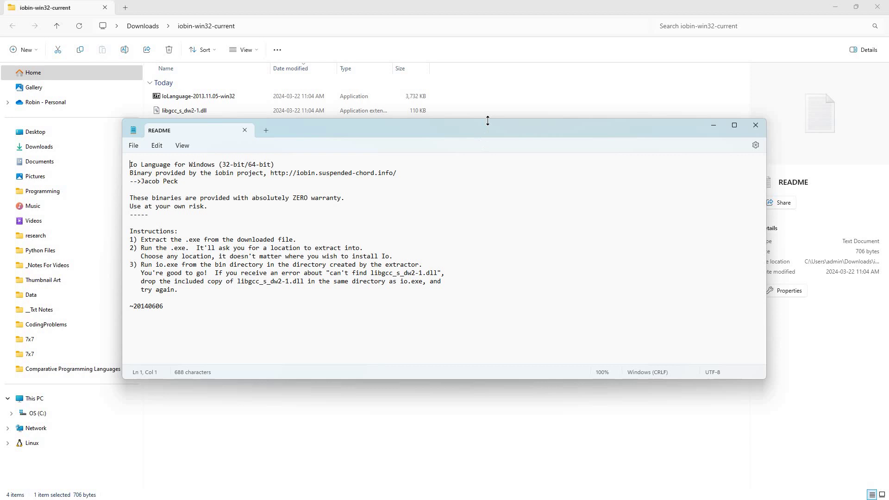
left_click_drag(487, 130, 573, 154)
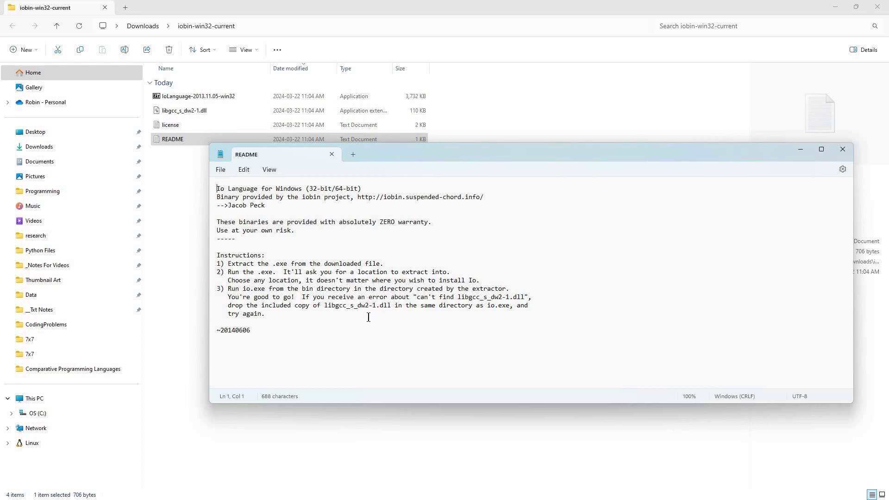
Run the IoLanguage self-extractor into the proposed folder, then copy the IoLanguage folder
double_click(268, 97)
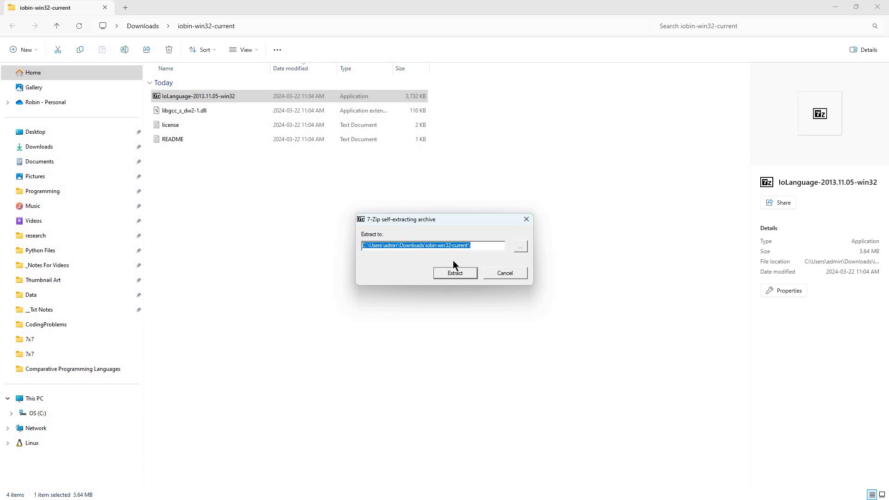
left_click(469, 276)
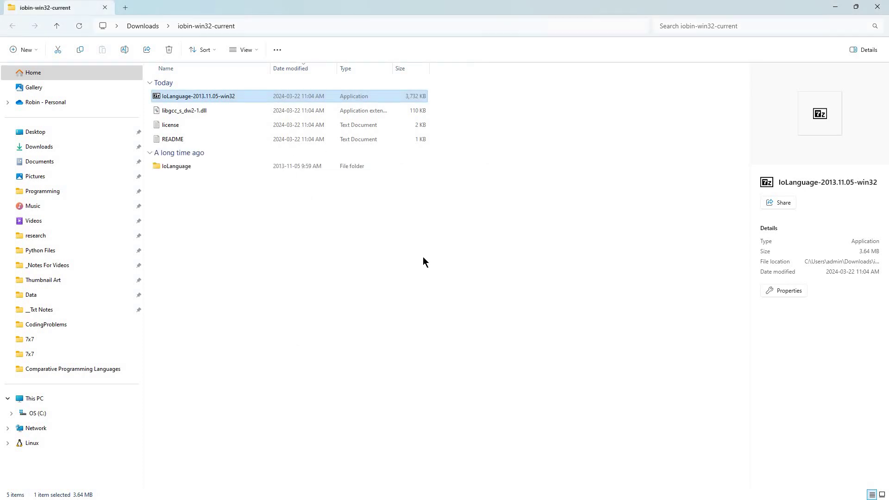
double_click(195, 165)
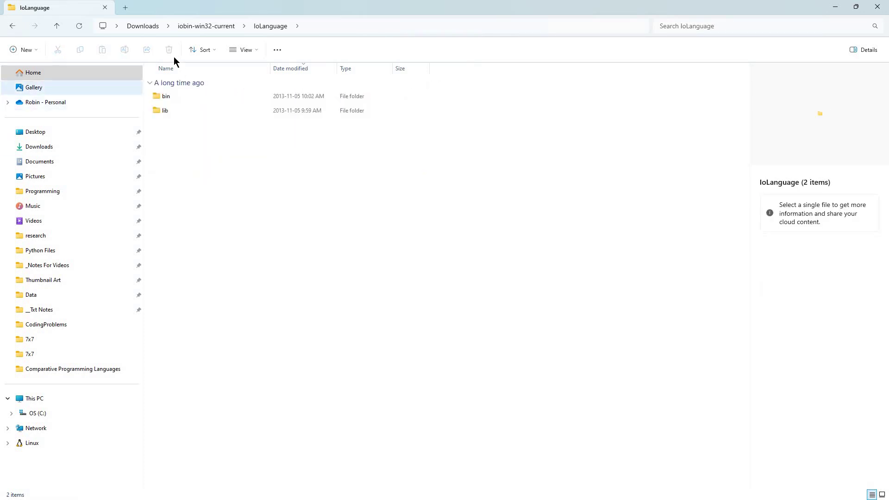
left_click(11, 27)
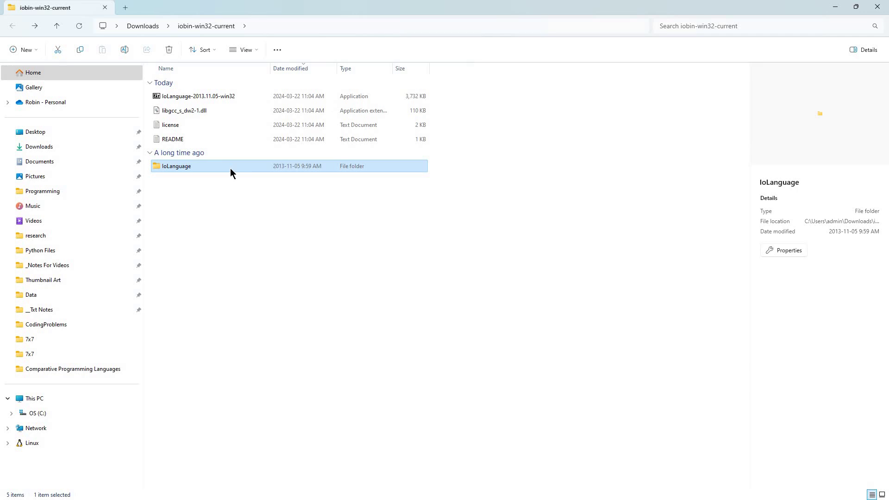
right_click(230, 168)
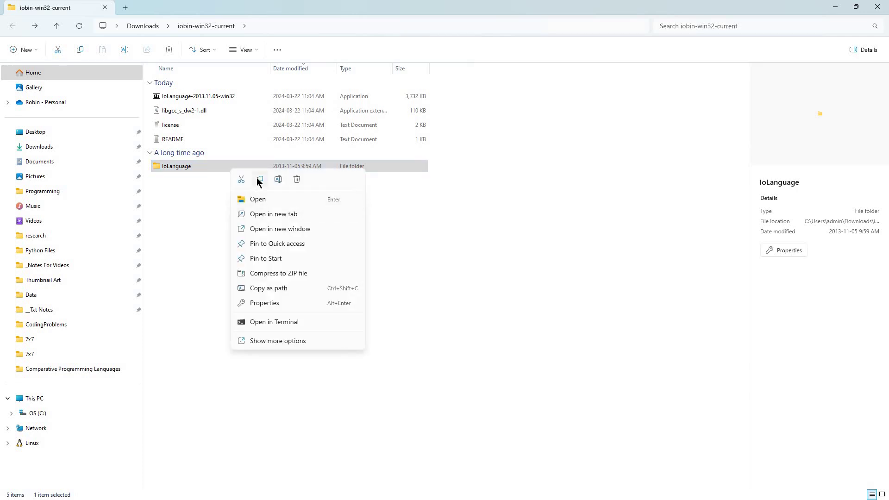
left_click(260, 180)
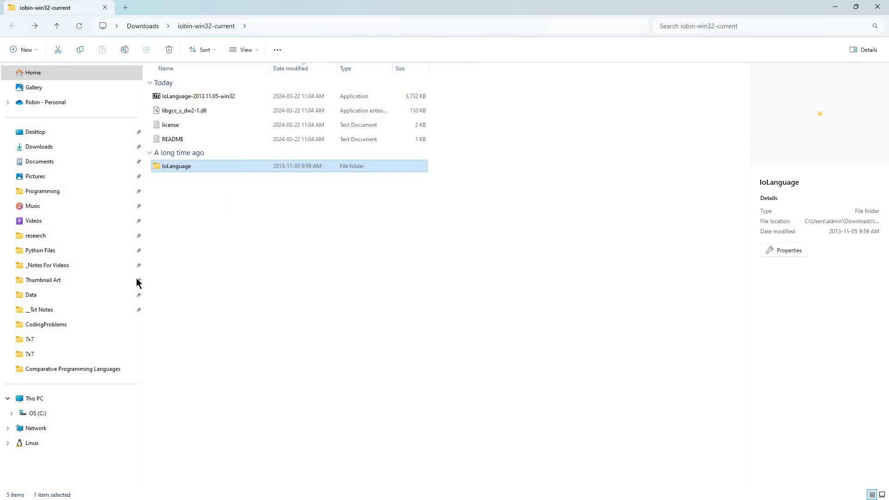
Browse the existing io folder on C: down to its bin folder
left_click(42, 417)
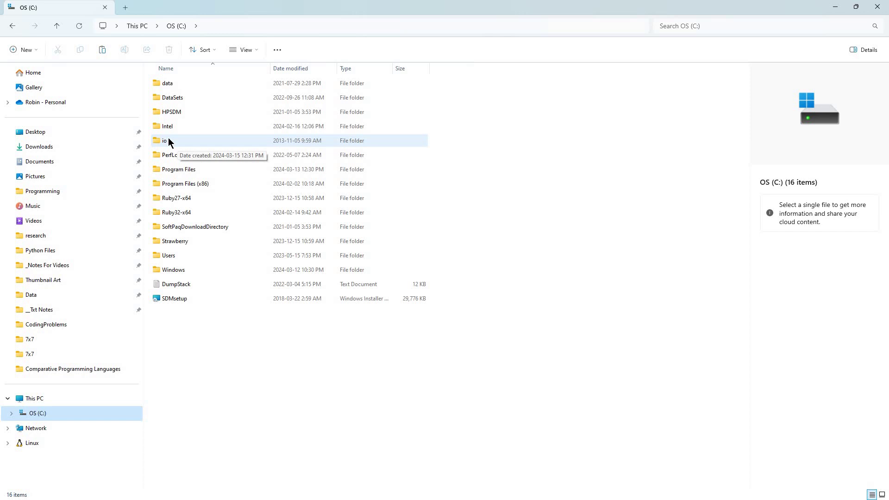
double_click(168, 138)
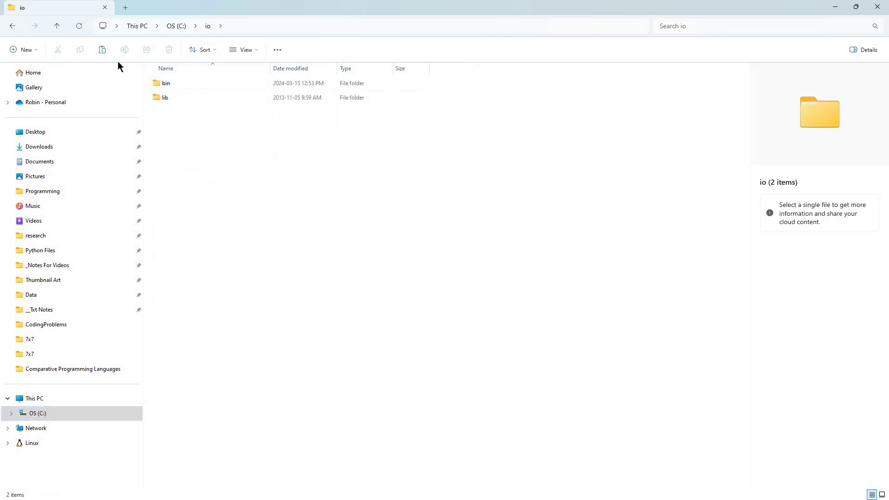
left_click(13, 27)
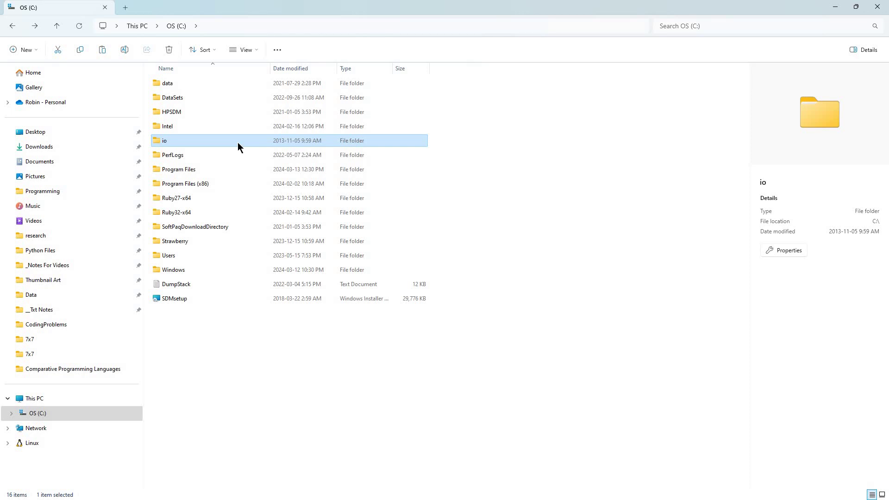
double_click(238, 142)
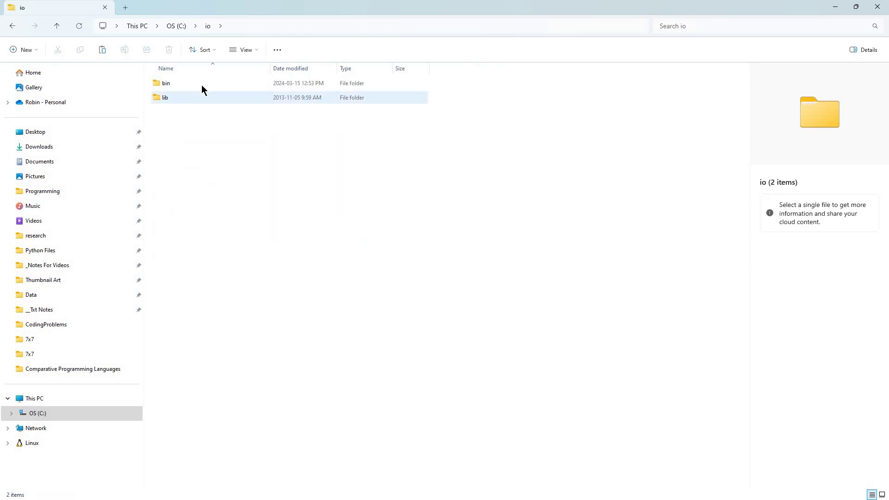
double_click(202, 84)
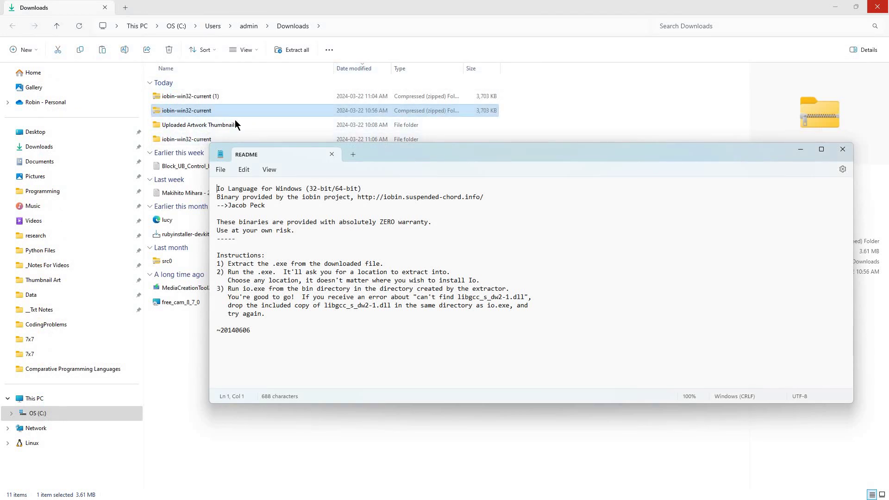
Copy libgcc_s_dw2-1.dll from the iobin-win32-current folder
double_click(204, 139)
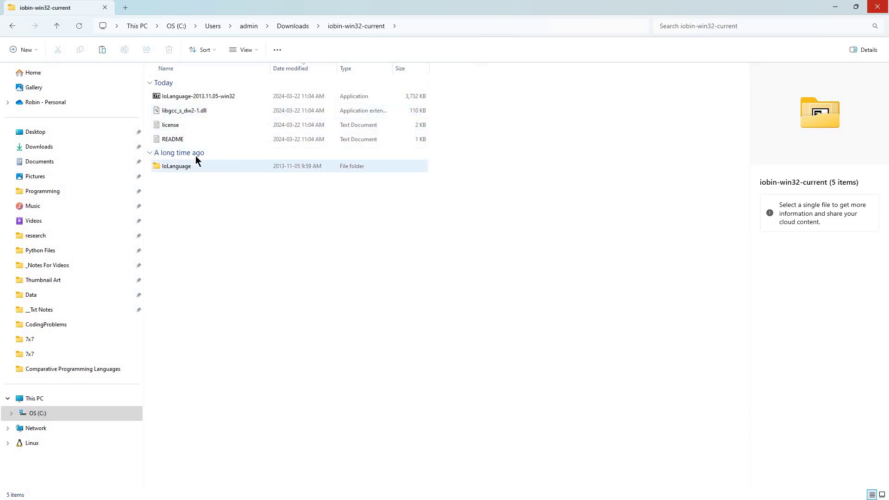
left_click(203, 113)
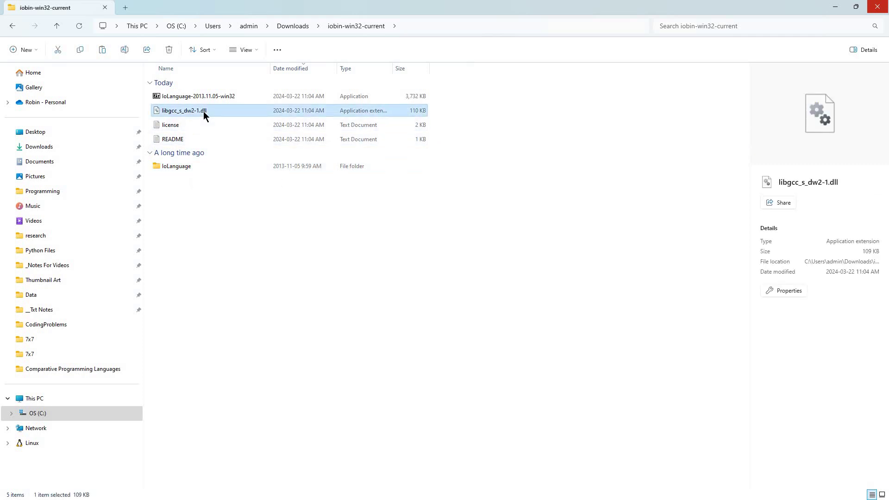
right_click(204, 113)
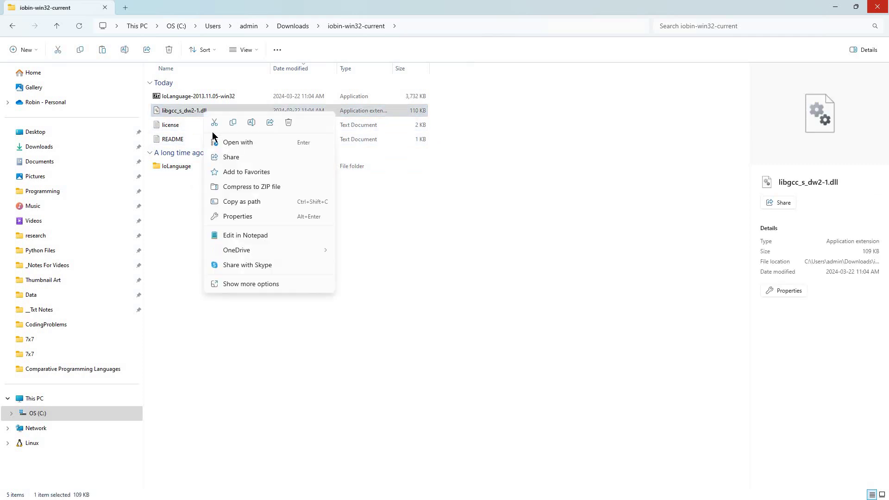
left_click(204, 167)
Paste the DLL into IoLanguage\bin beside io and close File Explorer
double_click(199, 166)
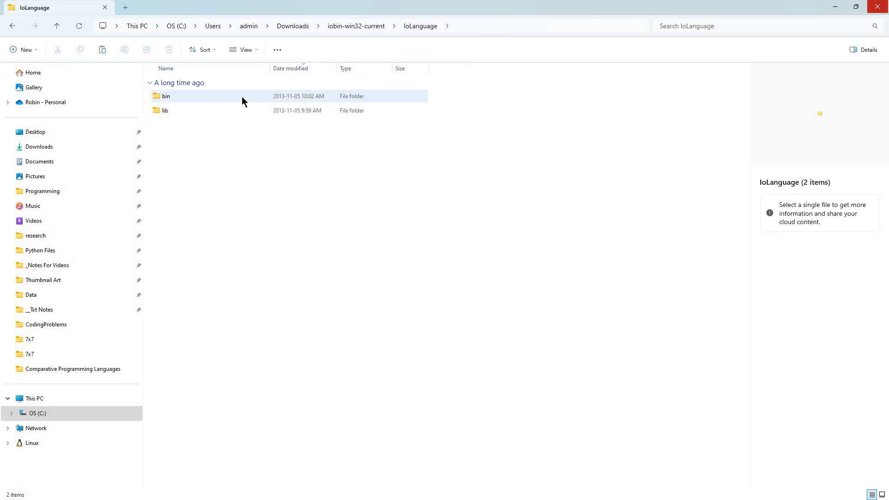
double_click(243, 99)
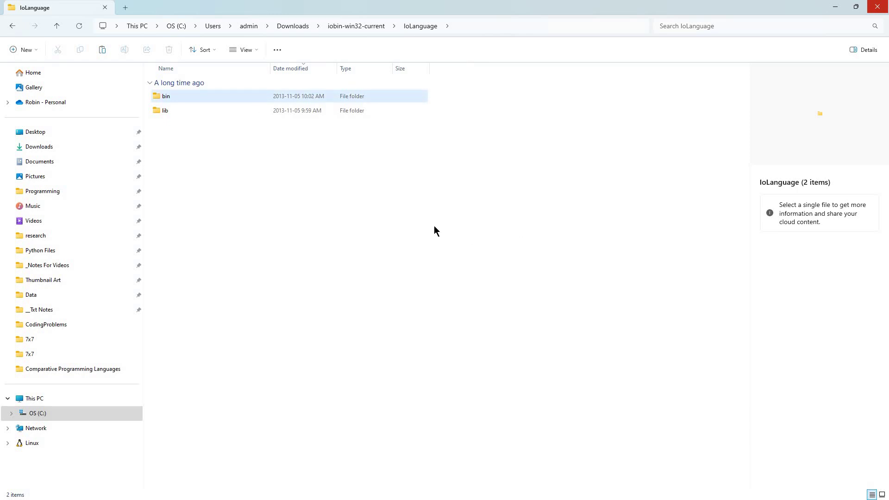
right_click(365, 210)
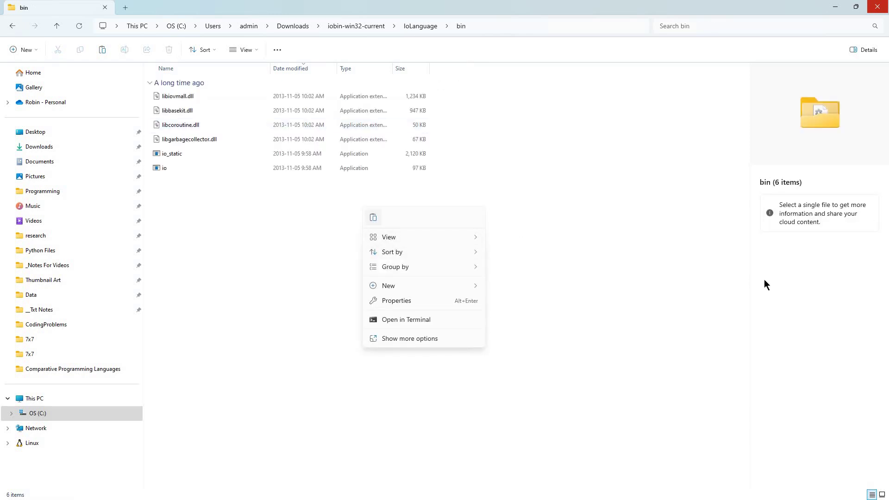
key("ctrl+v")
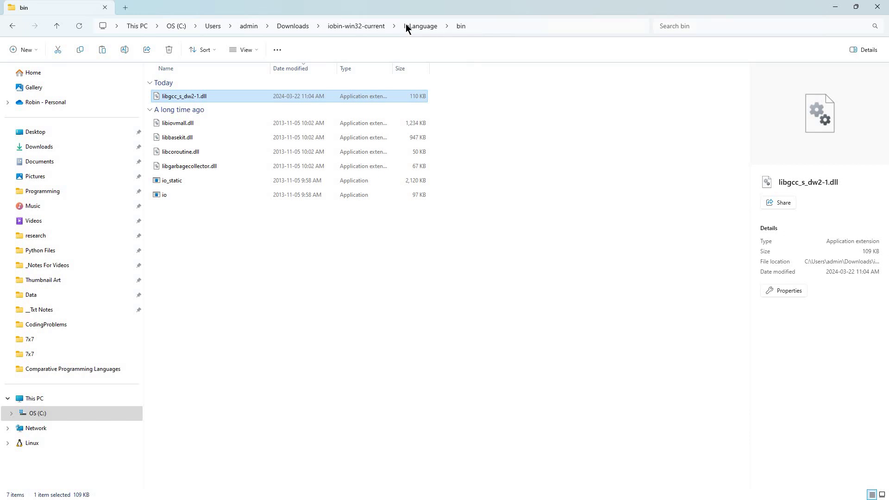
left_click(878, 8)
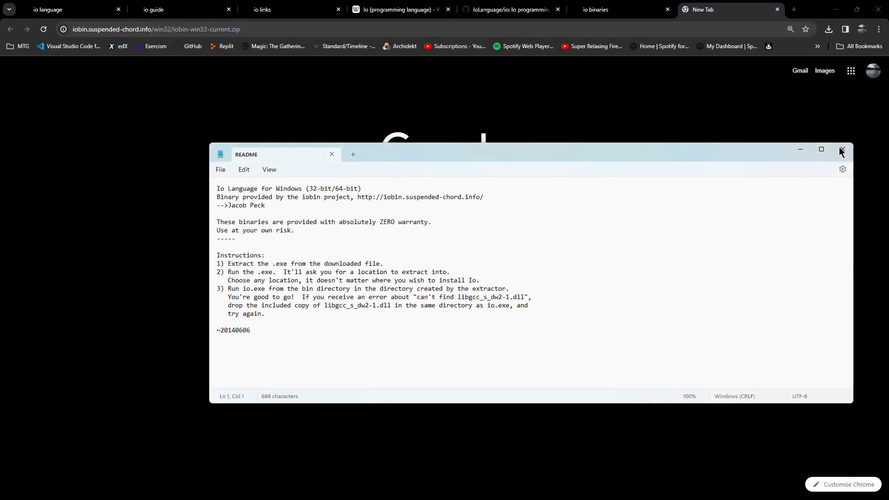
Close the README notes and search 'environ' to open the system environment variables settings
key("alt+F4")
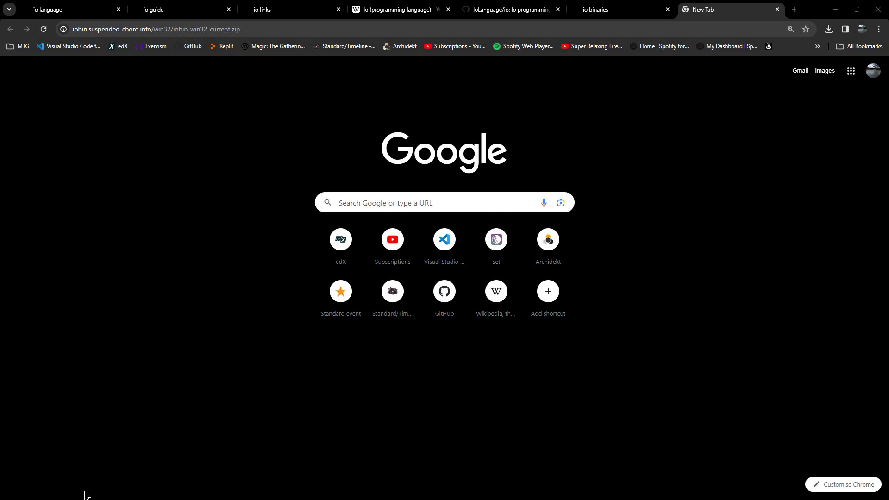
key("super")
key("super+s")
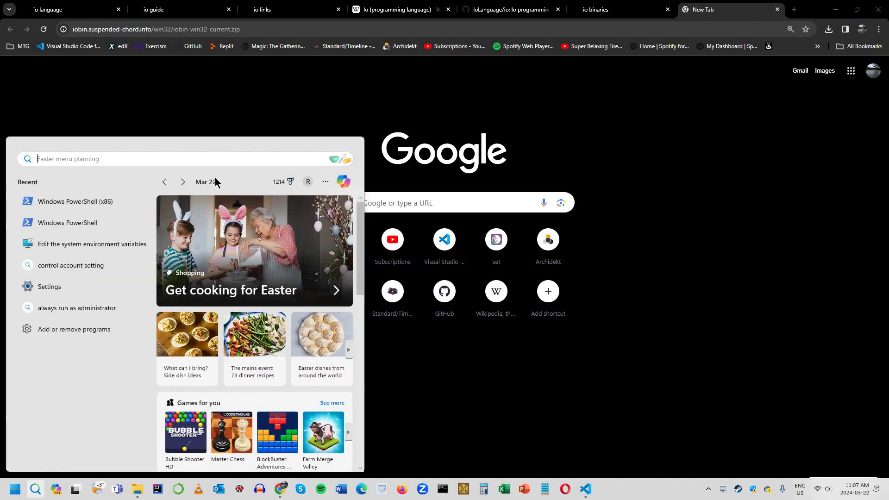
type("pa")
key("BackSpace")
key("BackSpace")
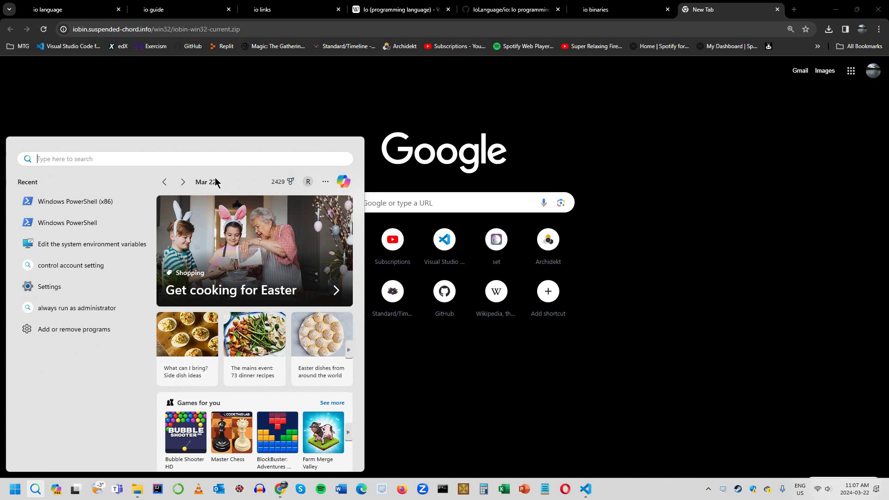
type("env")
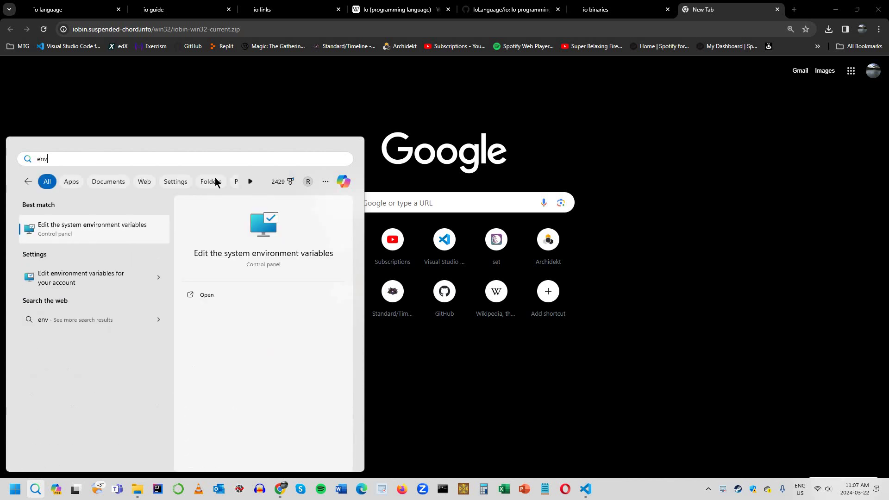
type("iron")
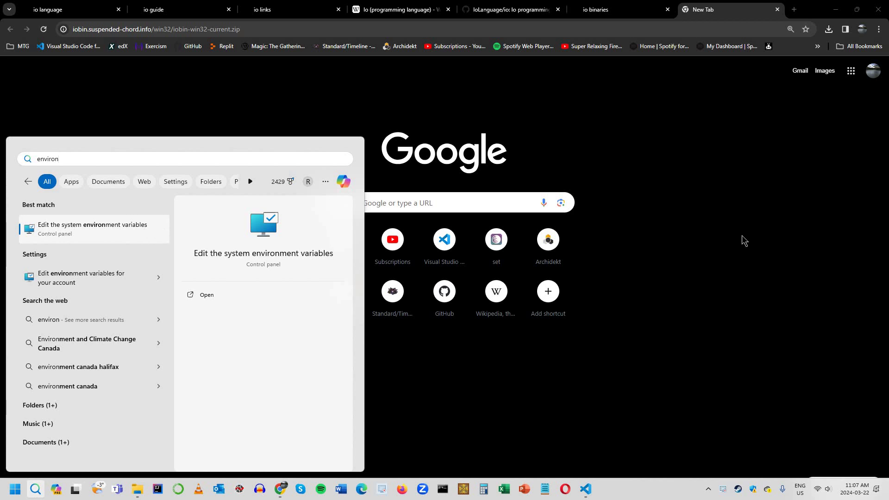
key("Return")
Confirm the user Path variable ends with C:\io\bin, then close both dialogs unchanged
left_click(495, 320)
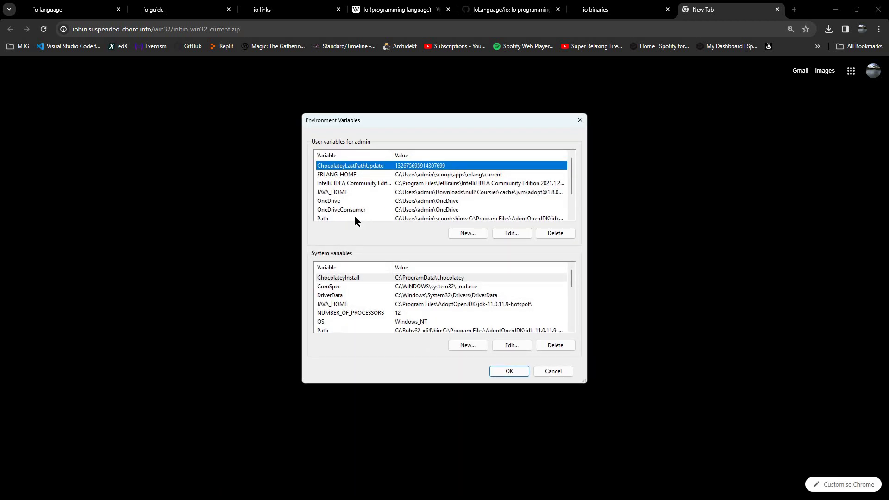
left_click(359, 216)
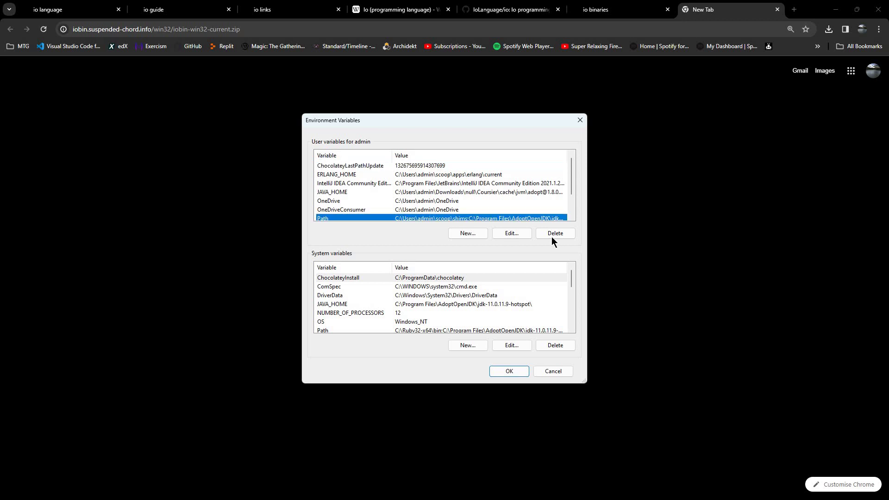
left_click(517, 232)
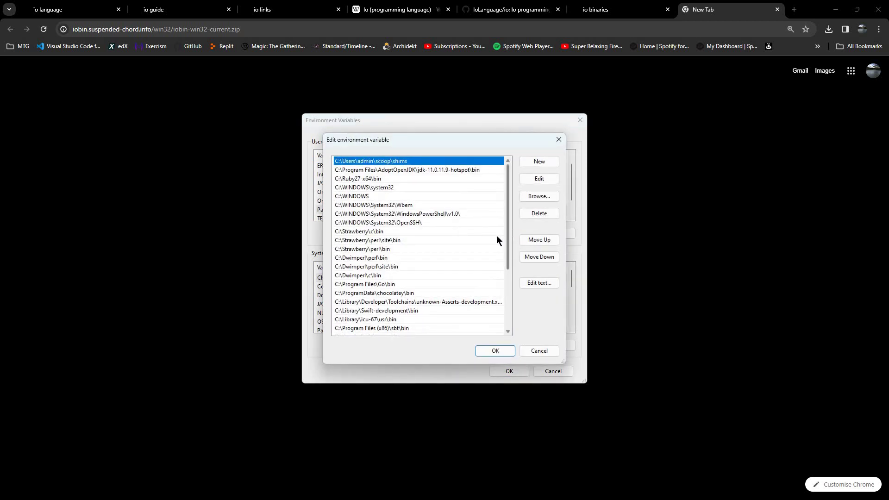
scroll(497, 236, "down", 3)
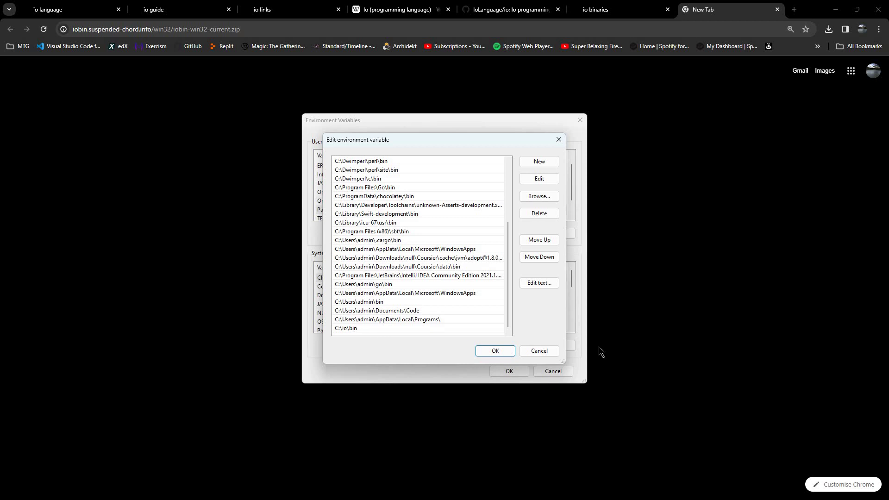
left_click(548, 350)
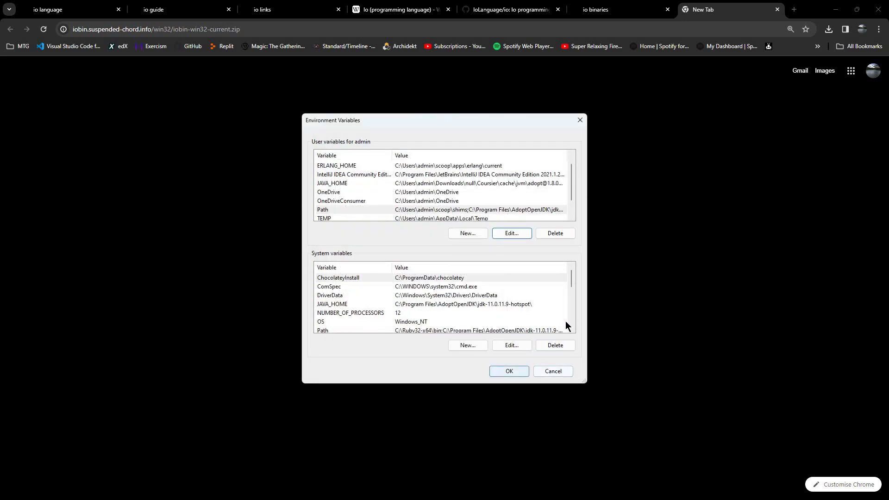
key("Return")
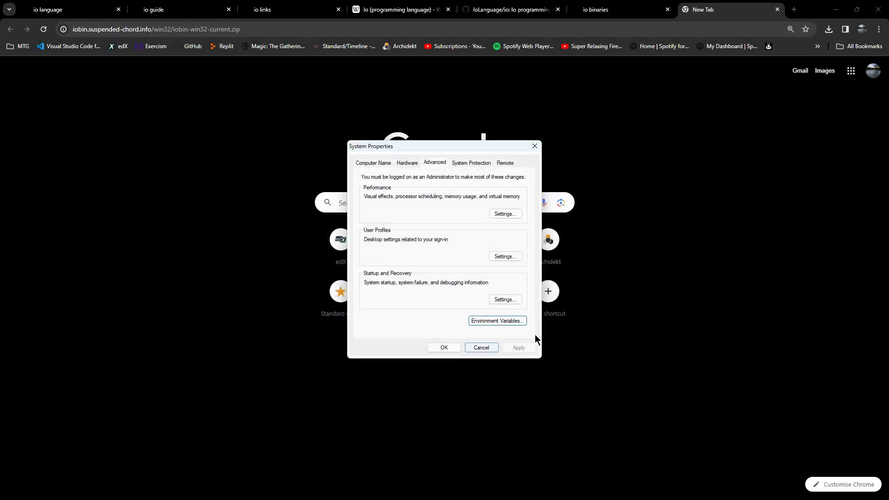
Close System Properties to return to VS Code with the core_concepts project
key("Return")
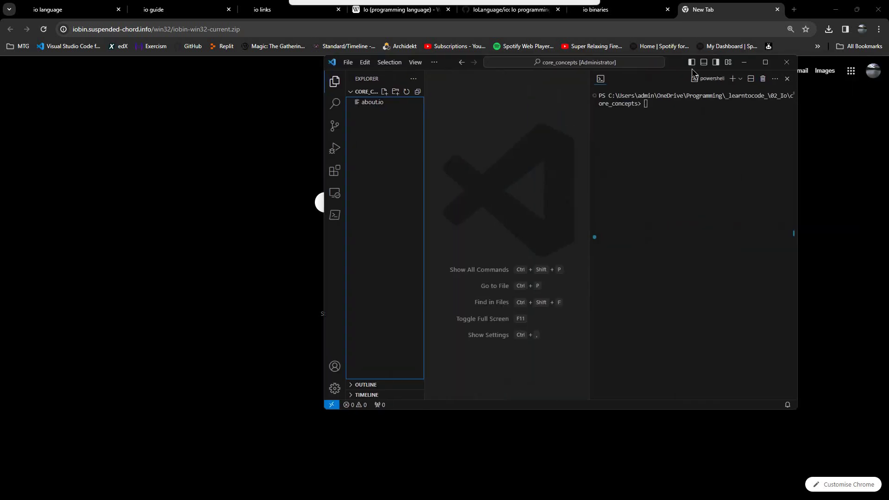
Maximize VS Code and recall io --version at the PowerShell terminal prompt
left_click(716, 72)
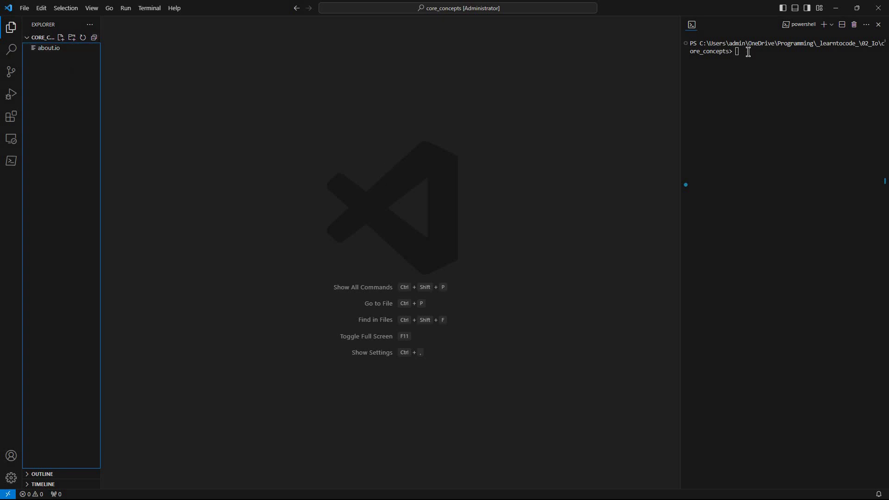
left_click(800, 39)
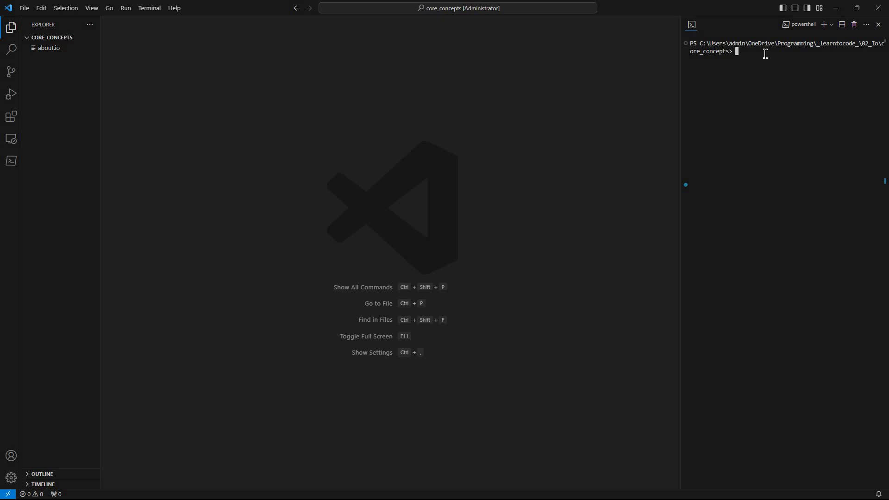
type("io")
key("BackSpace")
key("BackSpace")
type("cls")
key("Up")
Run io --version (v. 20110905), then run 'io about.io' in the terminal
key("Return")
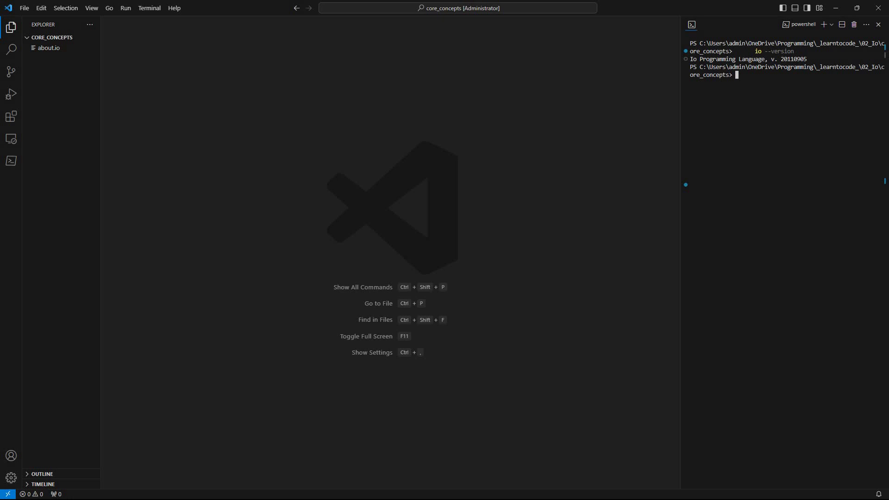
type("io about.io")
key("Return")
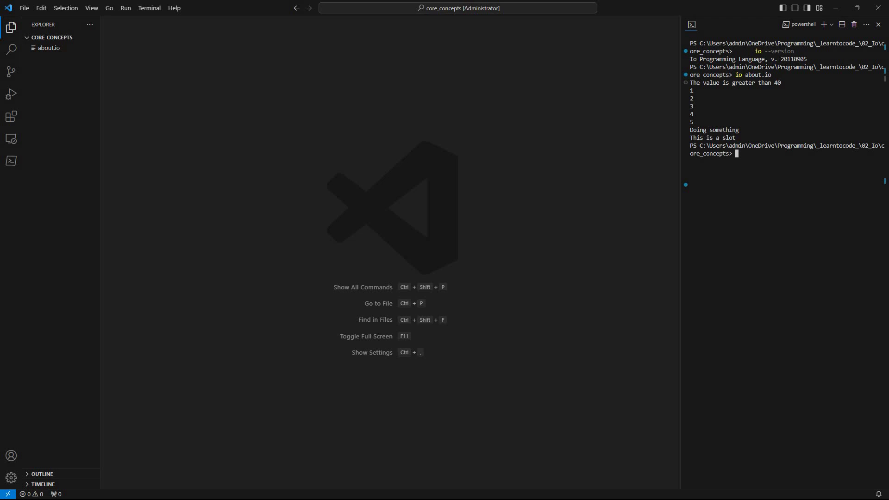
Open about.io in the editor and show the Extensions view with 'io' results
left_click(48, 48)
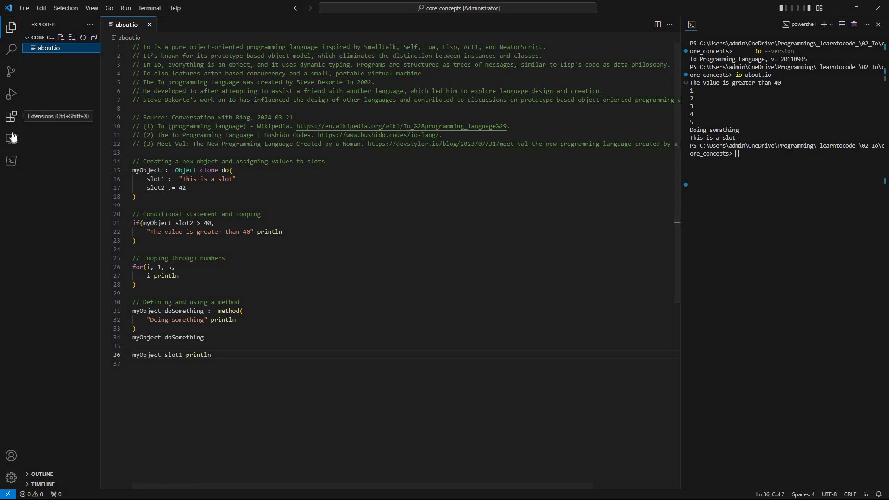
key("ctrl+shift+x")
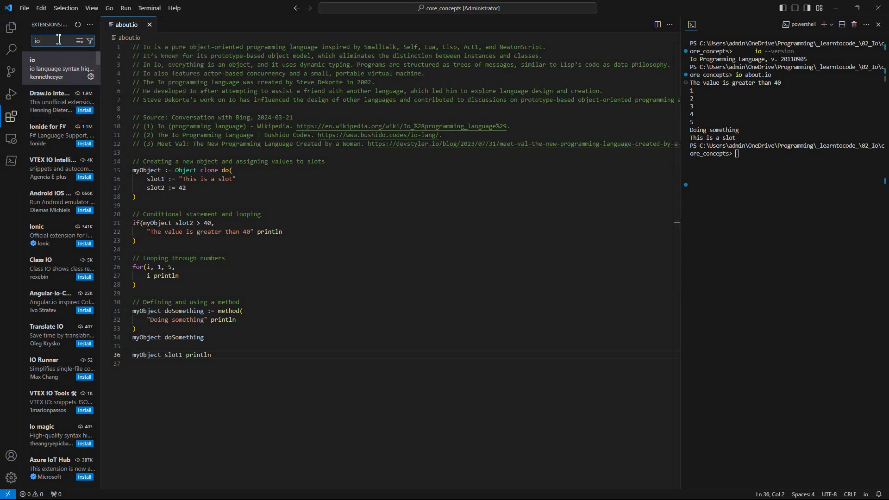
Show the details of the io syntax highlighting extension, v0.0.3 enabled globally
left_click(59, 73)
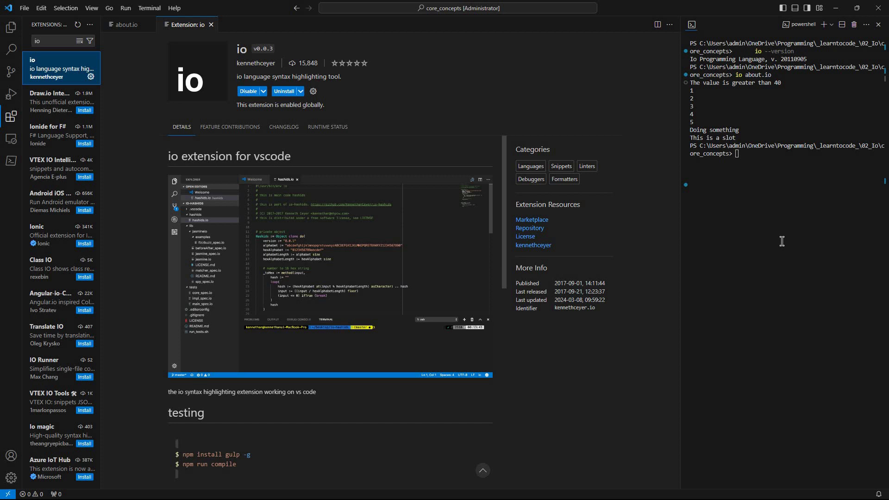
left_click(796, 190)
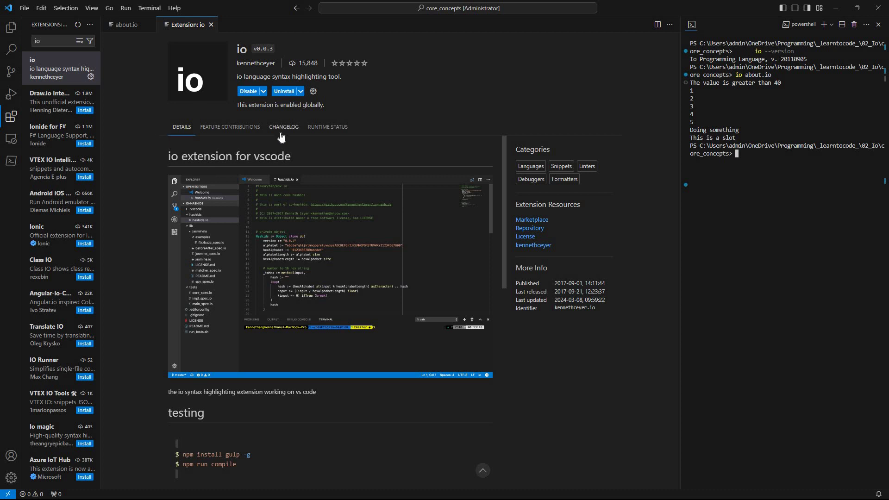
Search 'io programming' to view Io magic, search 'io io', then close the extension pages
left_click(52, 39)
type("pro")
type("gramming")
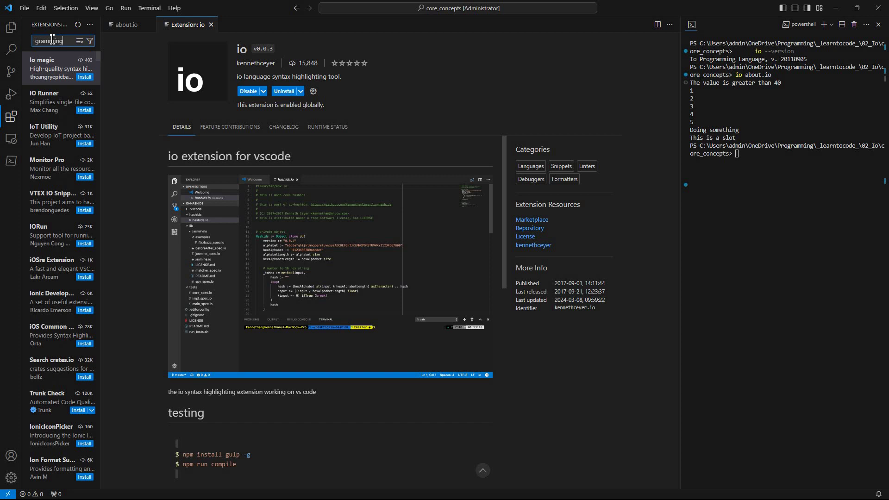
left_click(42, 71)
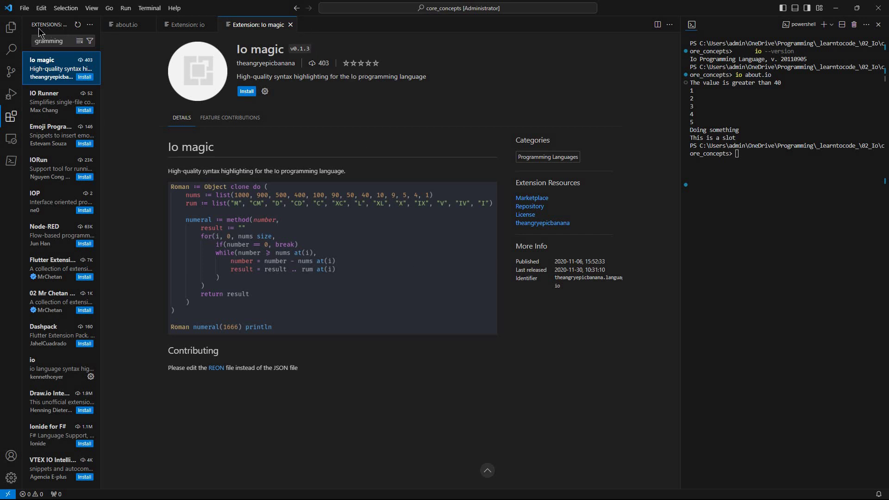
double_click(67, 40)
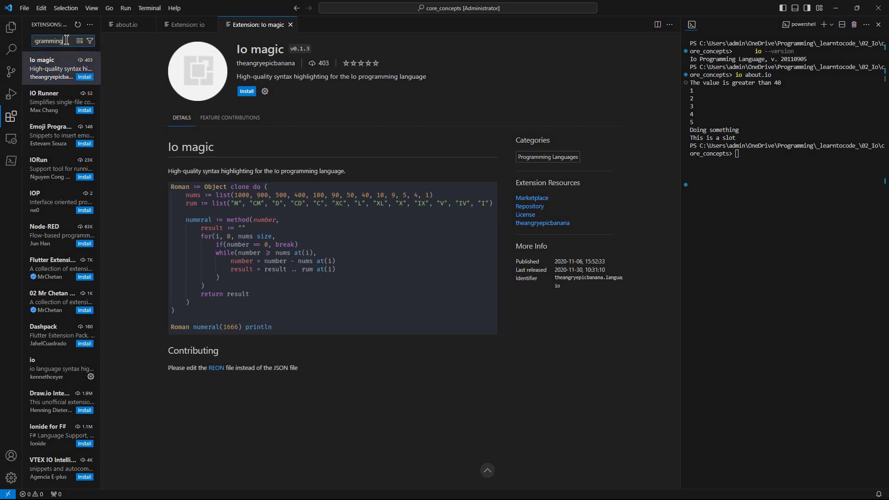
type("io")
type("io")
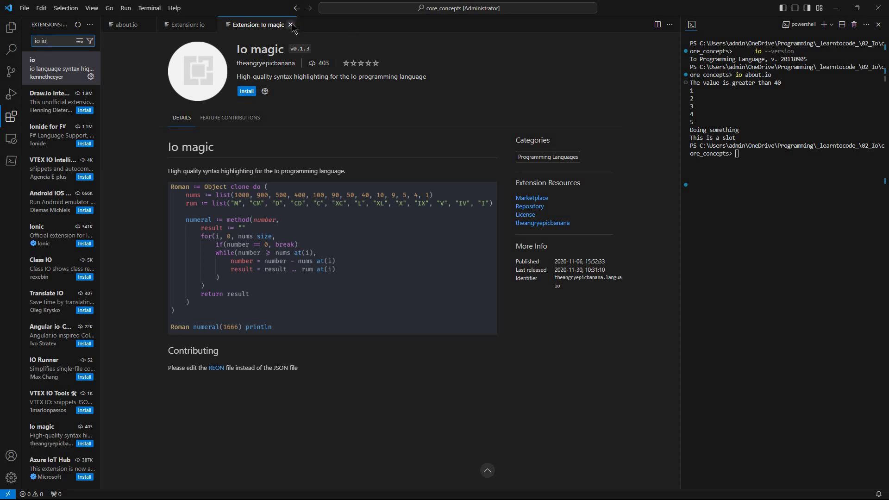
key("ctrl+w")
key("ctrl+w")
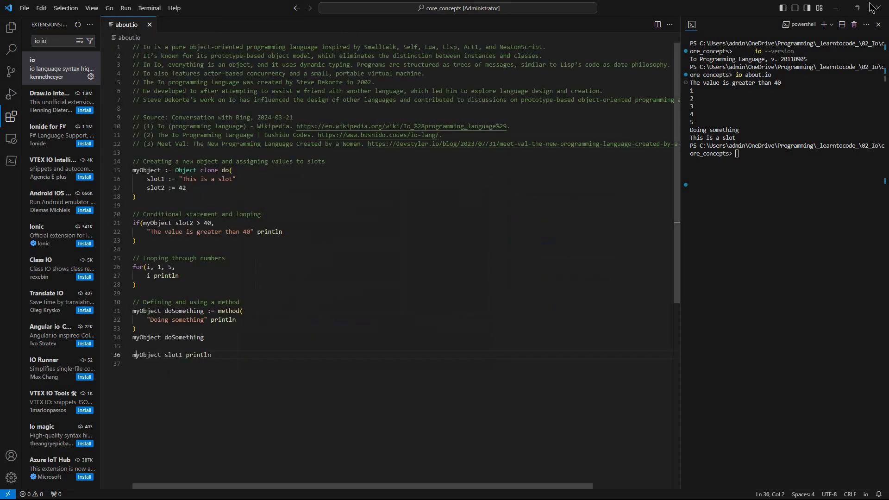
Close VS Code and drag the io binaries page's Windows link onto the New Tab
left_click(877, 10)
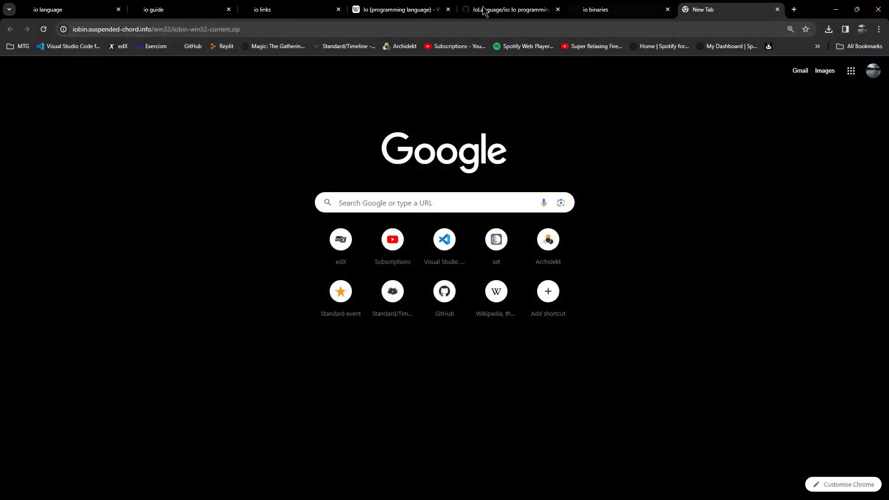
key("ctrl+shift+Tab")
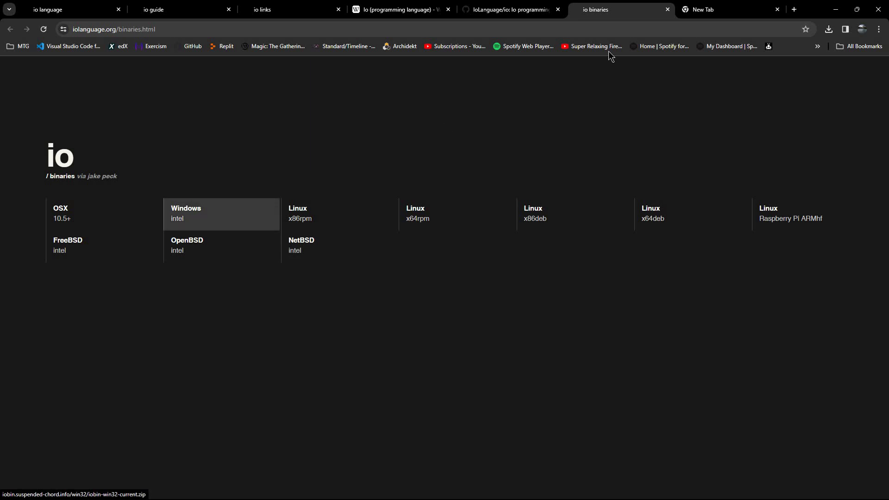
left_click_drag(713, 16, 713, 15)
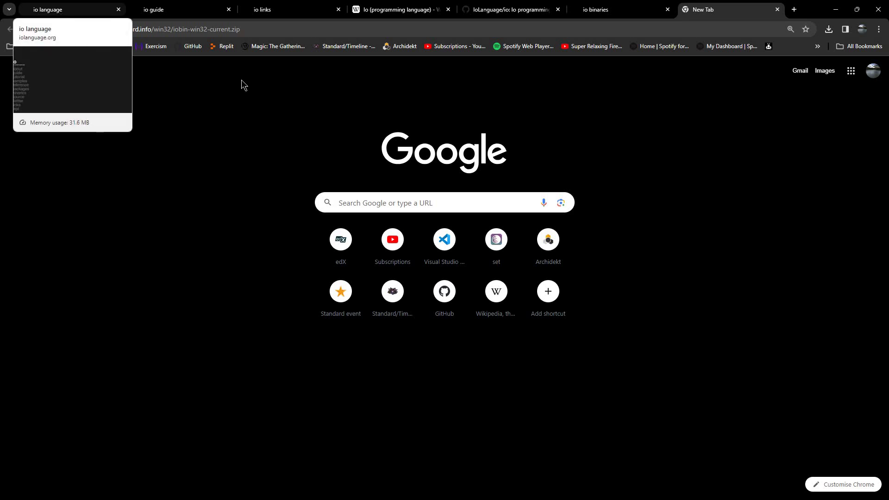
Switch to the iolanguage.org home page tab
left_click(55, 12)
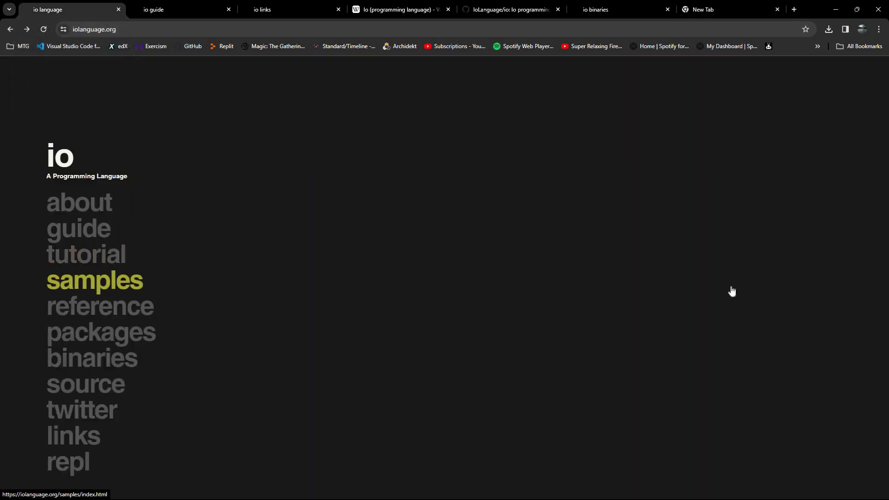